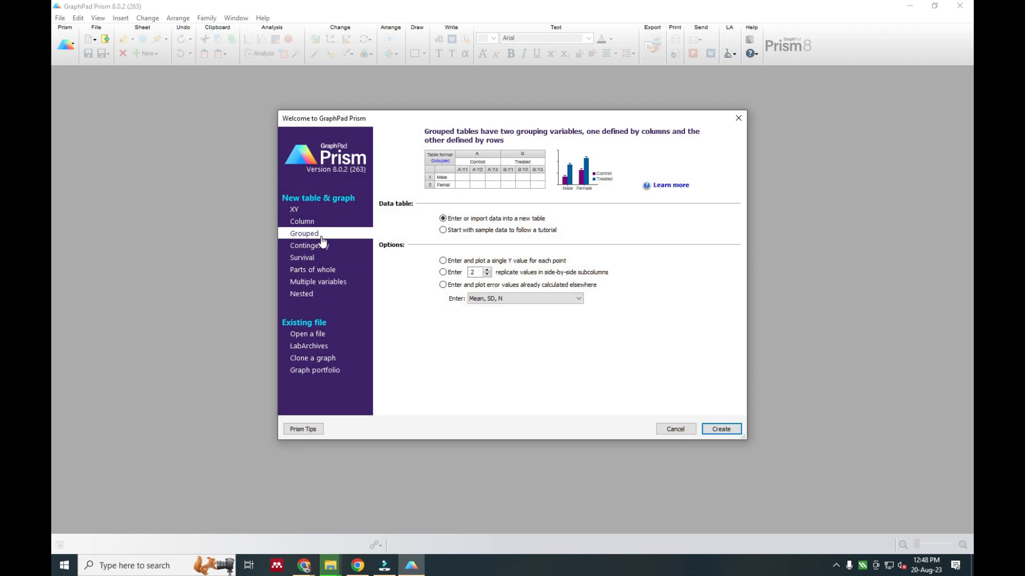
Create a Column table for replicate values stacked into columns and paste the copied group data starting at Group A's title
left_click(306, 222)
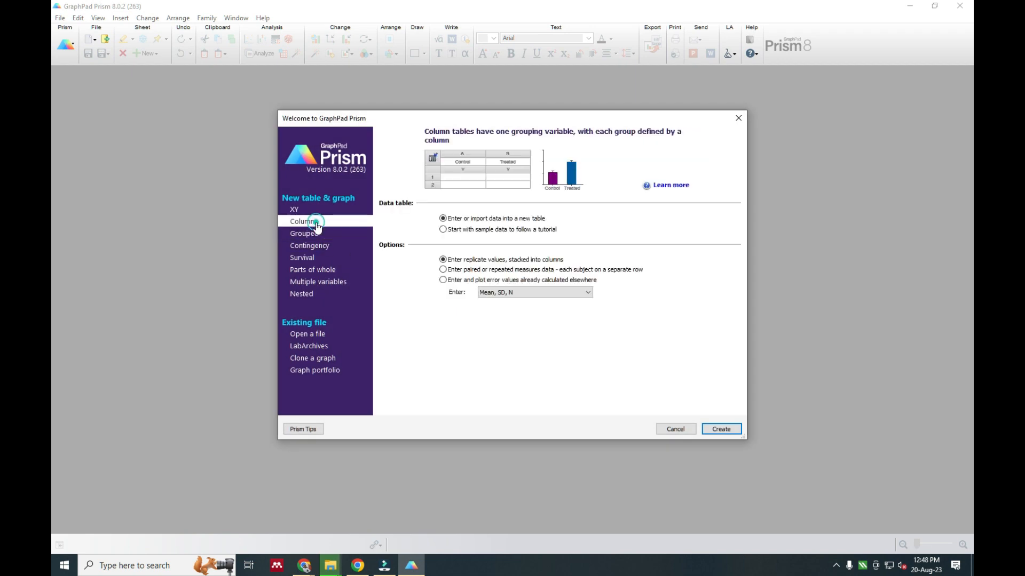
left_click(721, 429)
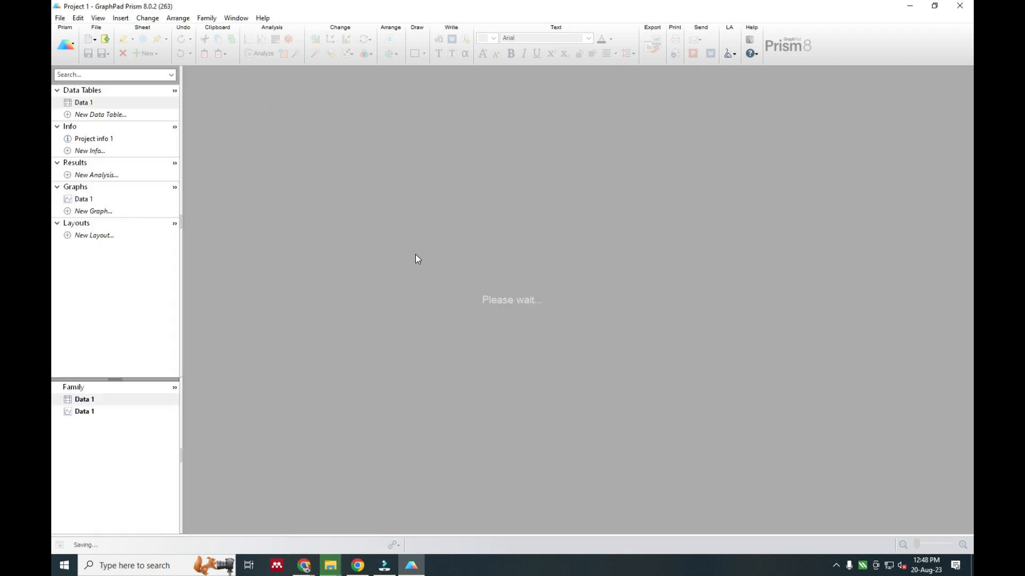
left_click(225, 84)
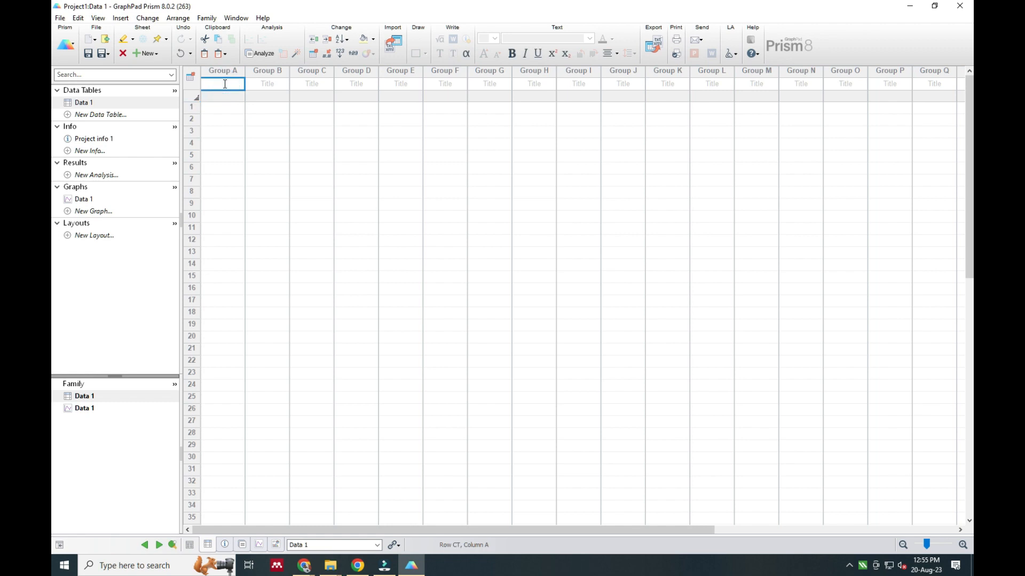
type("NC\tDC\tSTD\tA-1\tA-2\tA-3\tA-4 0.59\t5.30\t0.09\t0.50\t1.91\t1.15\t0.09 0.11\t5.75\t1.06\t1.27\t1.80\t1.24\t1.06 0.58\t5.69\t0.18\t0.17\t1.57\t1.39\t0.18 0.71\t2.51\t1.49\t0.99\t2.40\t0.97\t1.49 1.20\t3.39\t0.02\t1.08\t1.61\t1.79\t0.02 0.73\t3.29\t1.34\t1.08\t2.71\t1.52\t1.80 0.91\t2.75\t1.80\t1.67\t3.39\t1.49\t1.20")
left_click(344, 230)
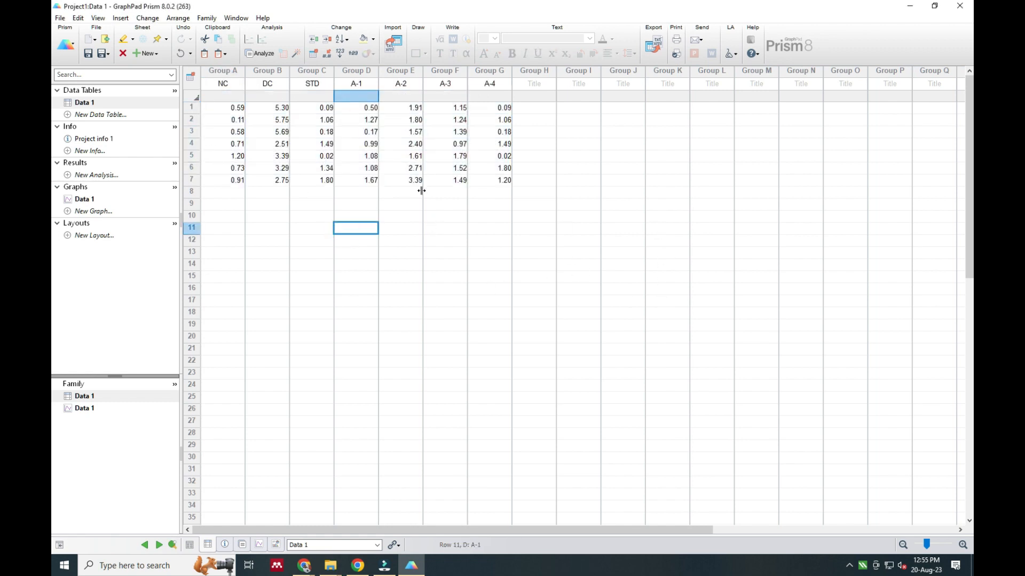
Run a one-way ANOVA on all data sets, comparing each column mean with control column B : DC, and view the multiple comparisons
left_click(257, 54)
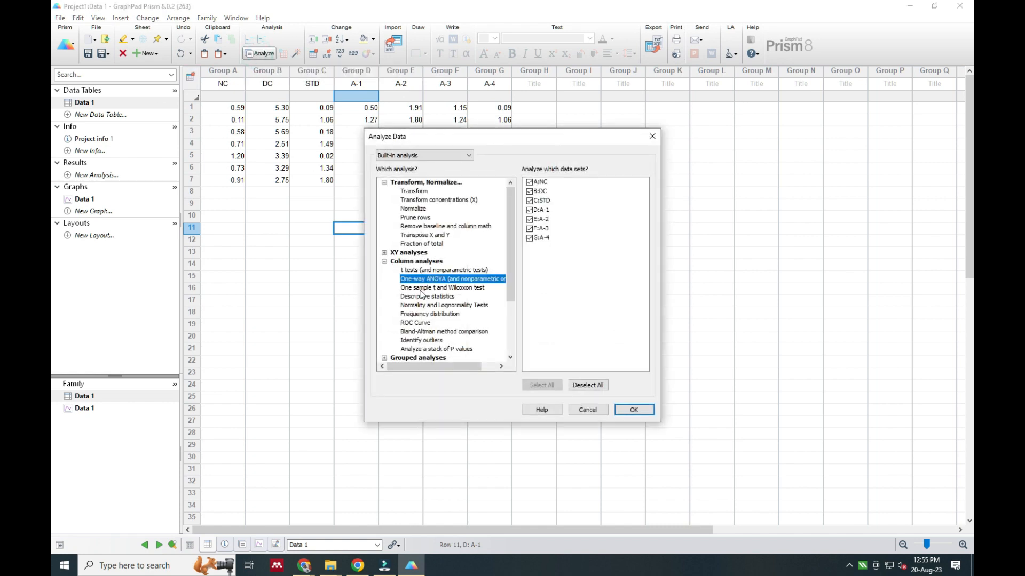
left_click(629, 410)
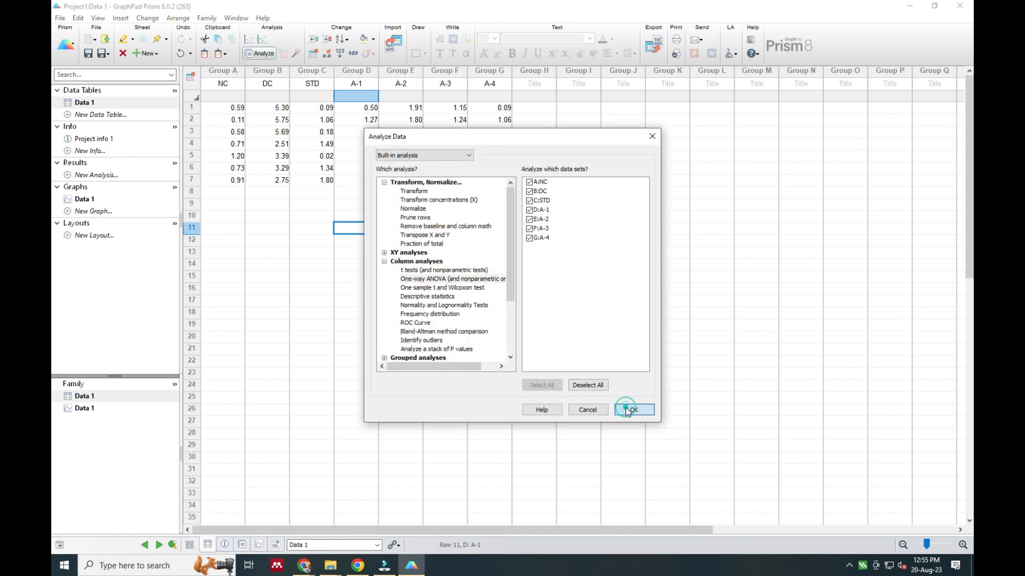
left_click(627, 410)
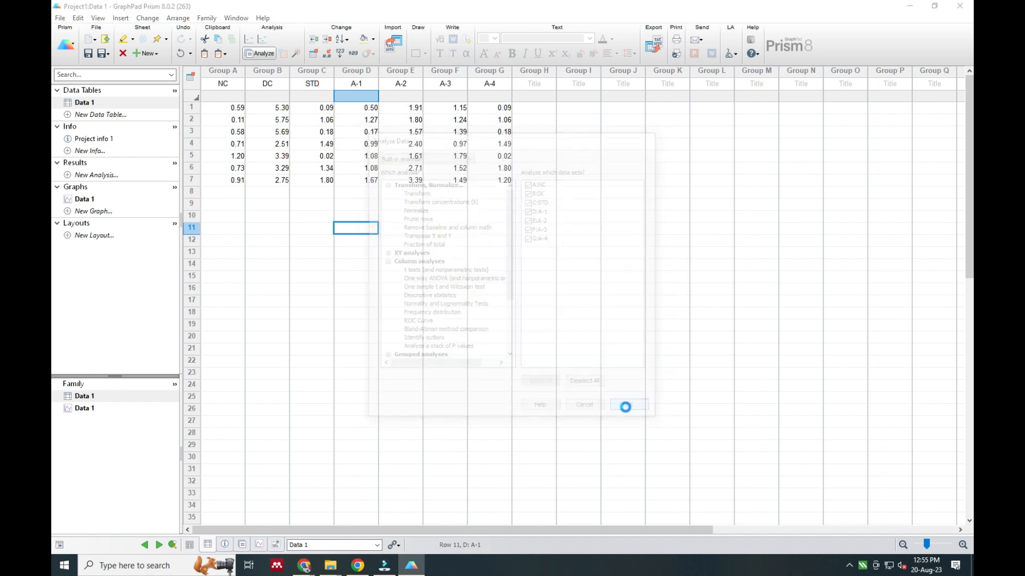
left_click(544, 139)
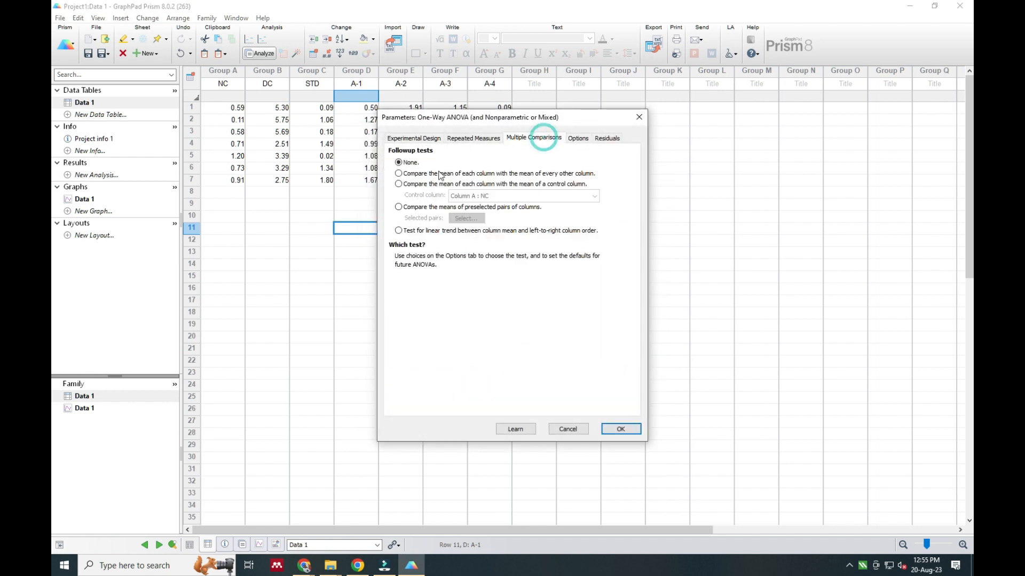
left_click(399, 184)
left_click(494, 197)
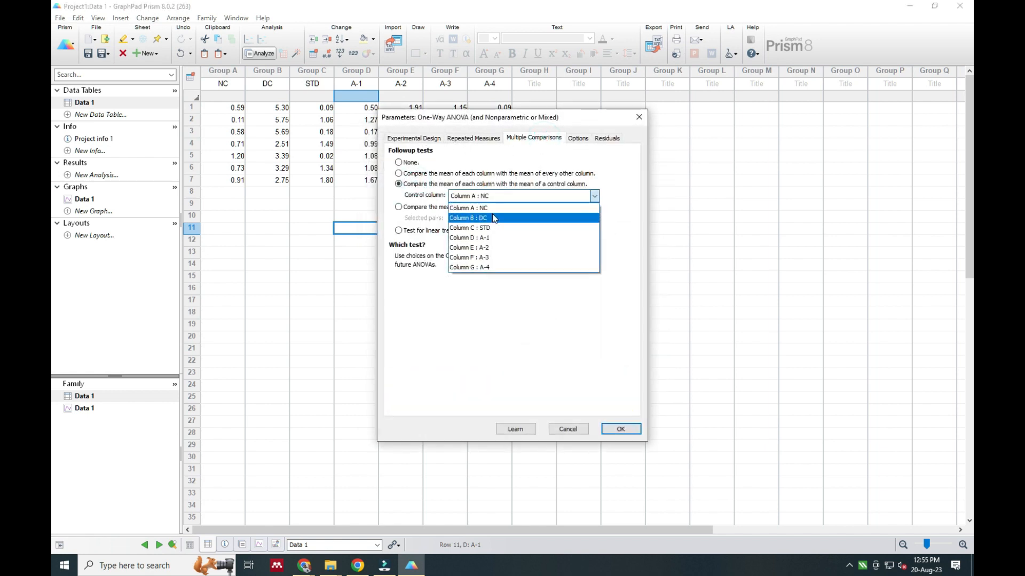
left_click(492, 216)
left_click(619, 429)
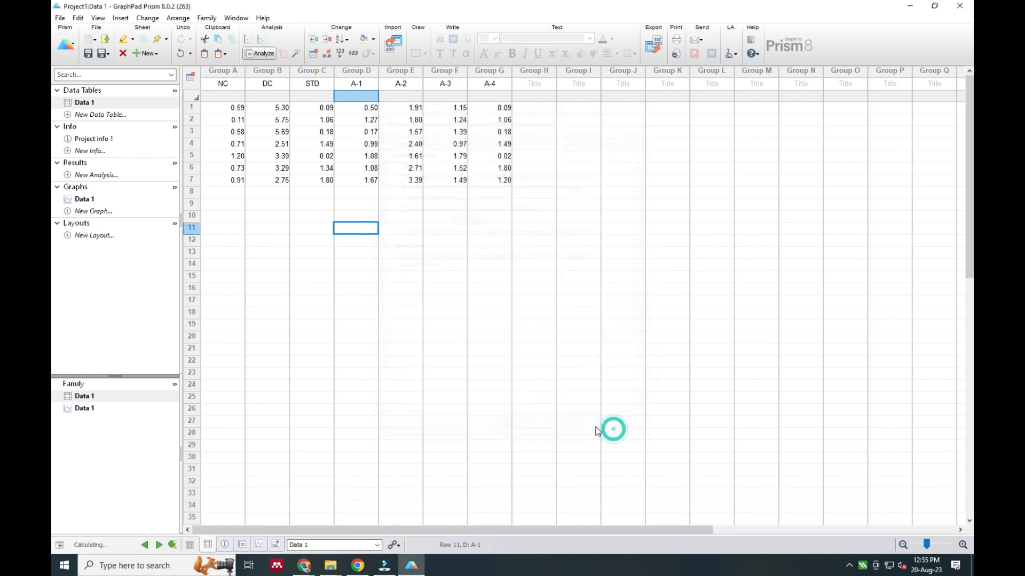
left_click(676, 81)
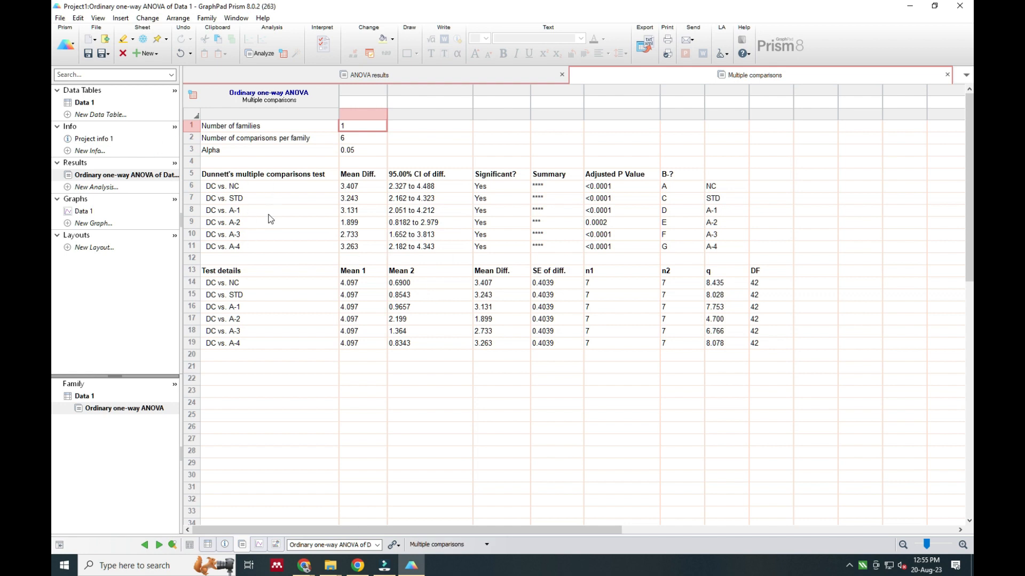
Title the Data 1 graph's Y axis "Serum PEDa Level" and remove the X-axis title and graph title
left_click(81, 212)
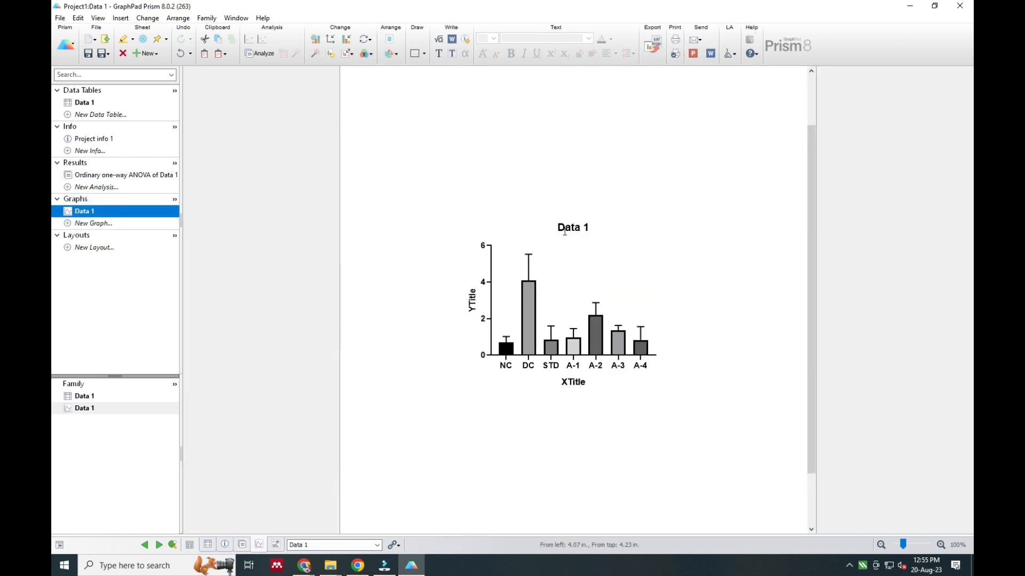
left_click(474, 301)
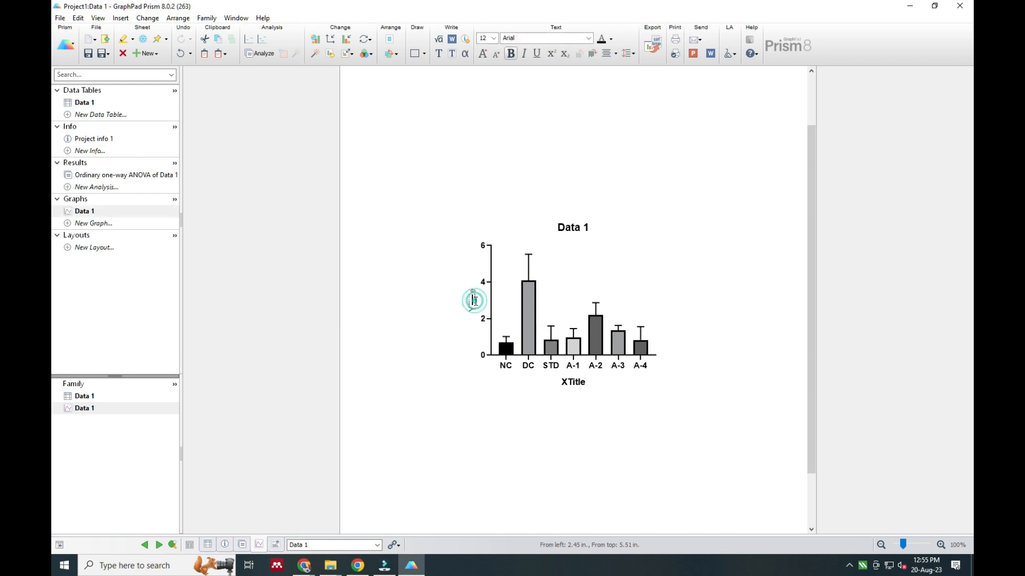
left_click(580, 381)
left_click(474, 306)
type("B")
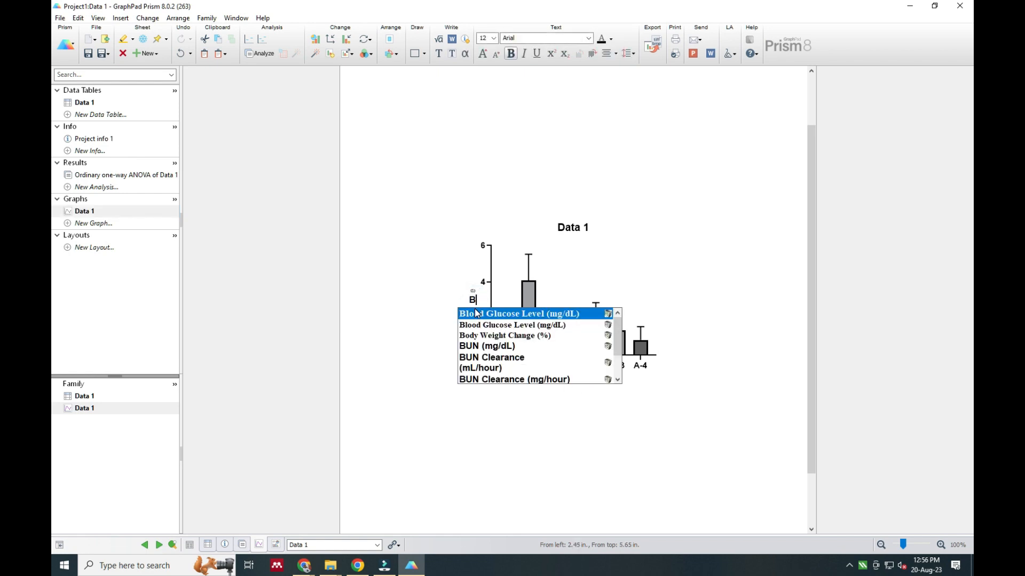
type("erum PEDa Level")
left_click(476, 383)
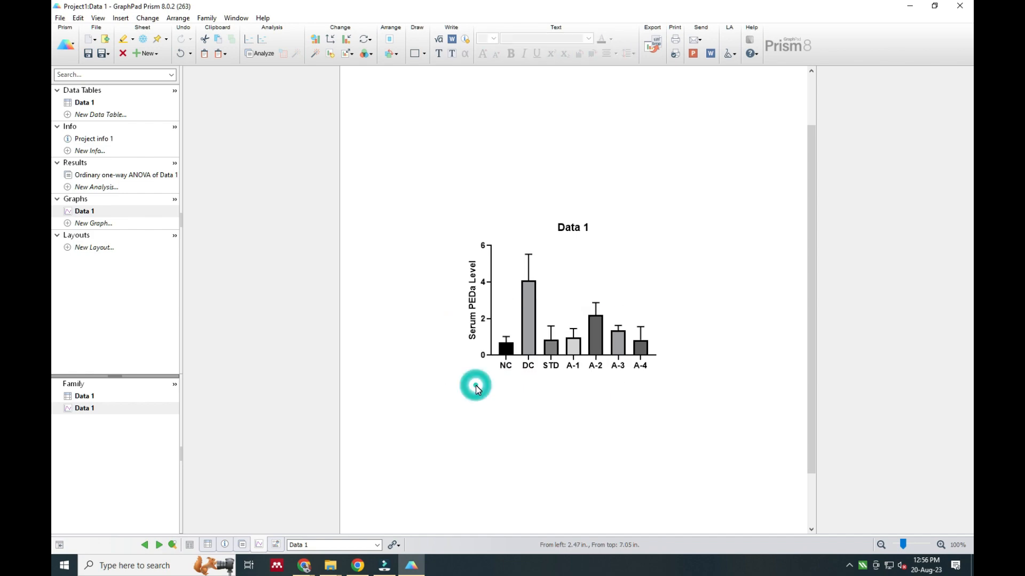
left_click(652, 390)
Open the axis formatting's Frame and Origin settings and set the graph shape to Custom
left_click(491, 293)
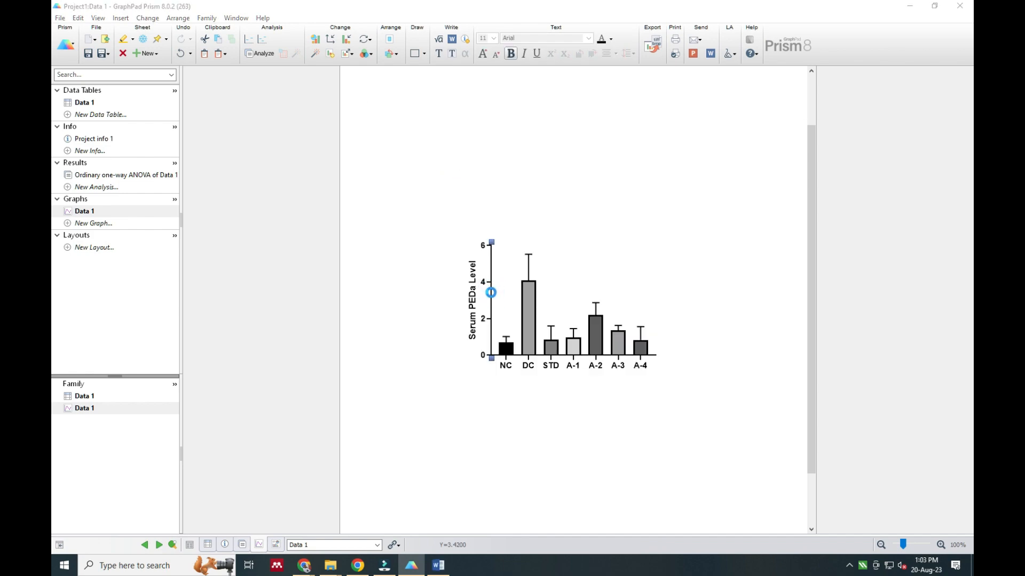
double_click(491, 293)
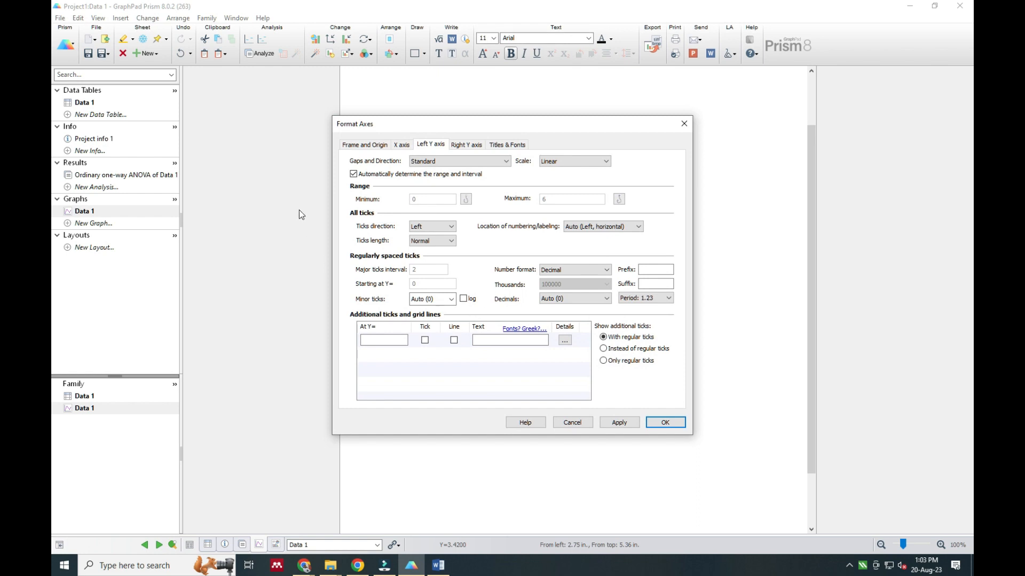
left_click(363, 145)
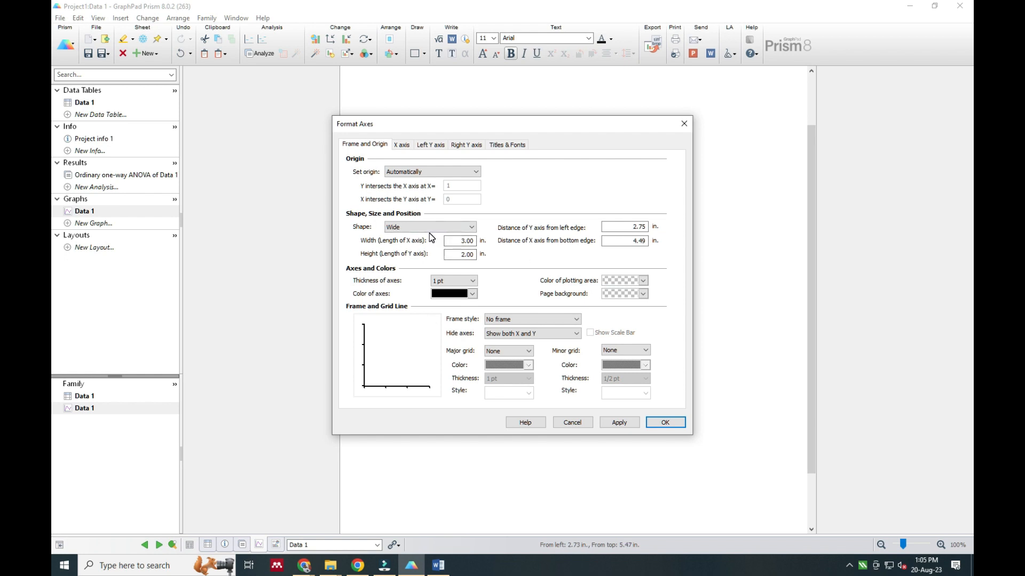
left_click(429, 230)
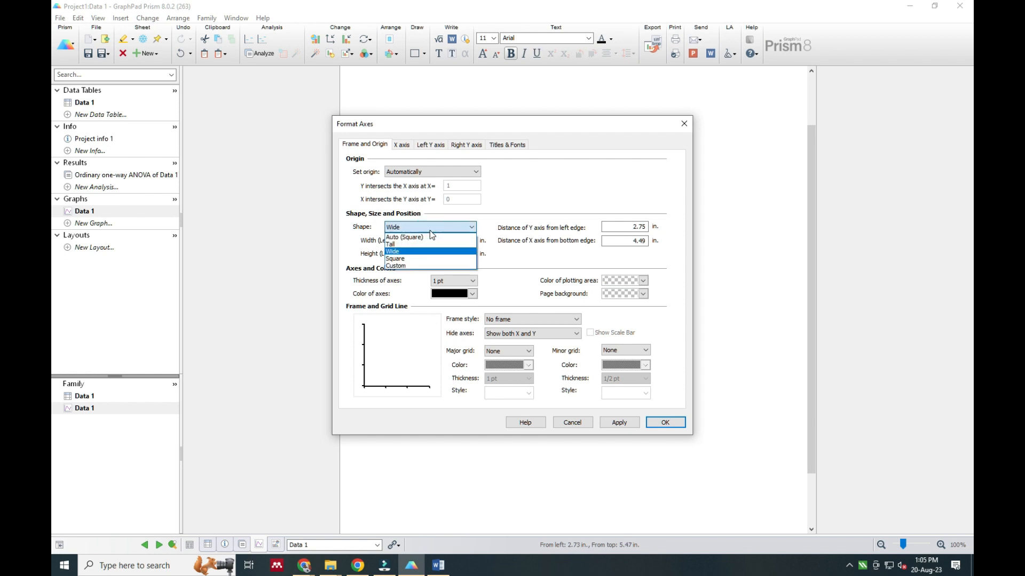
left_click(427, 237)
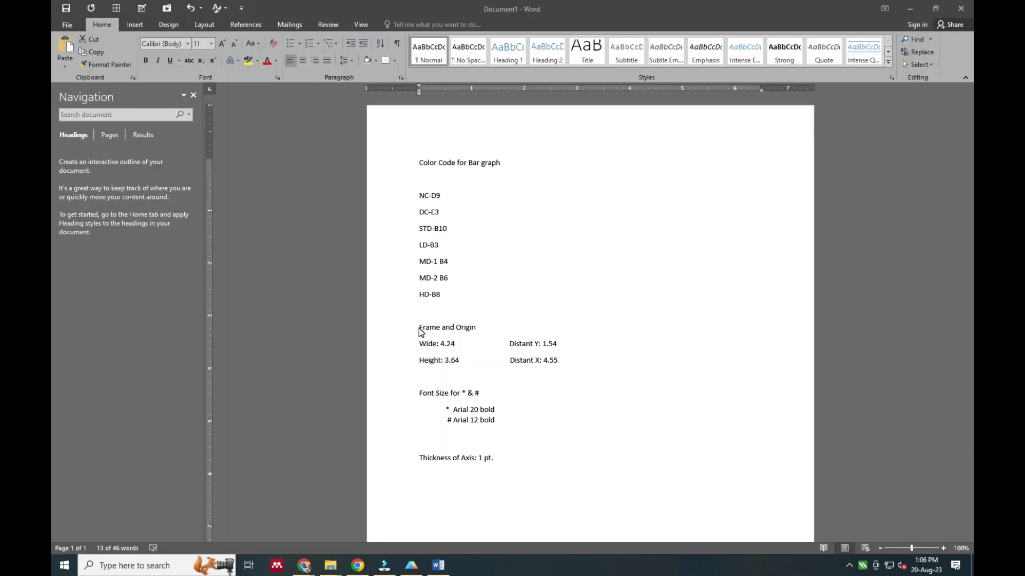
Read the Frame and Origin width, height and axis distances listed in the Word document
left_click(602, 360)
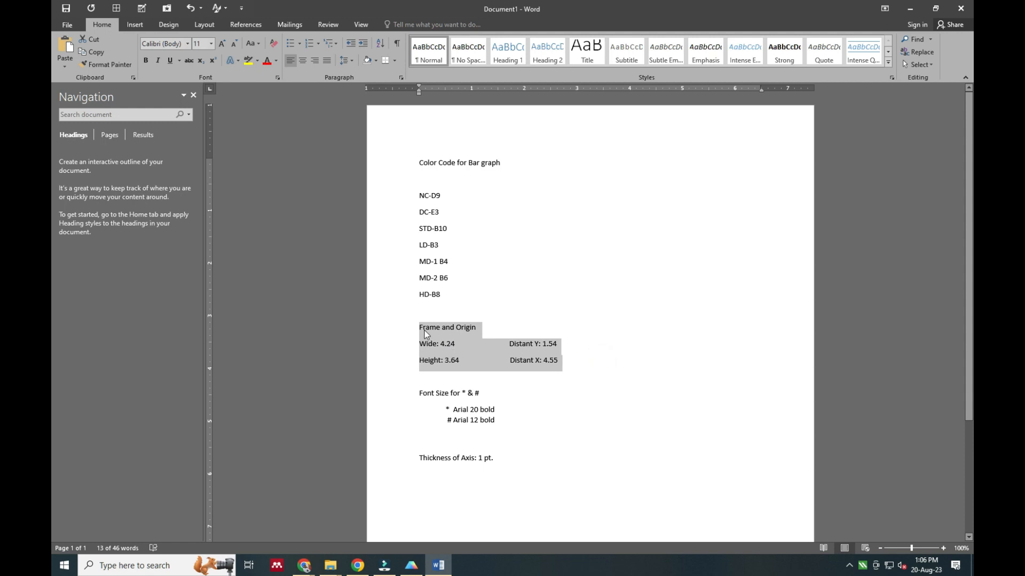
left_click(423, 329)
left_click_drag(91, 174, 955, 406)
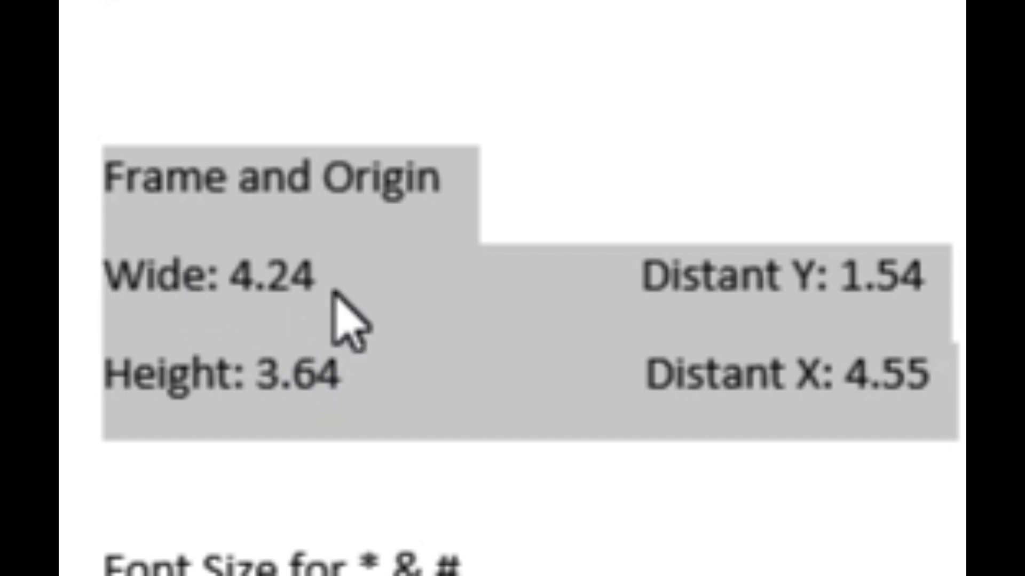
left_click(87, 179)
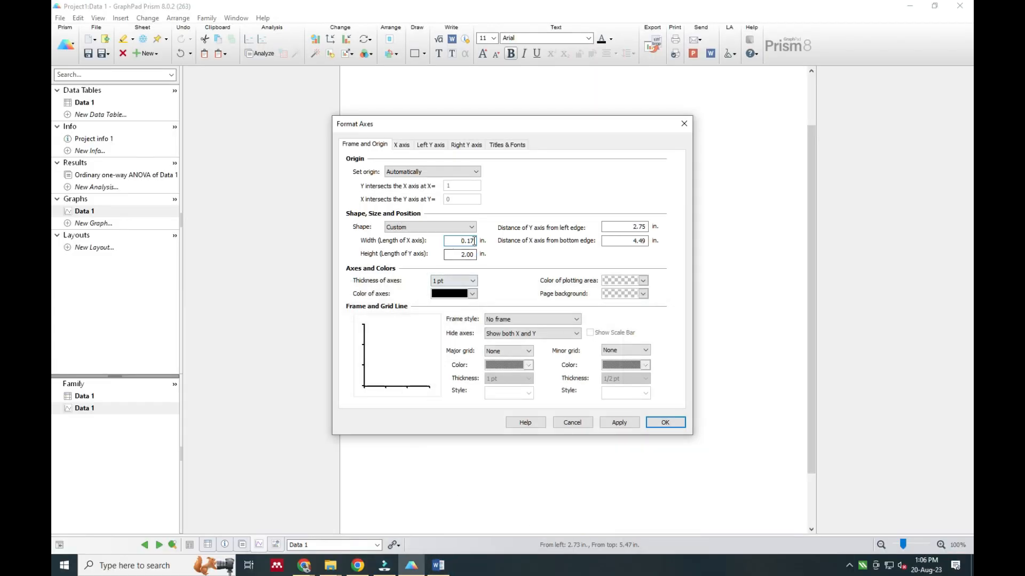
Back in Prism, set the X axis length to 4.24 in. and the Y axis distance from the left edge to 1.54 in
double_click(474, 241)
type("0.")
double_click(645, 227)
key("BackSpace")
Set the Y axis length to 3.64 in. and the X axis distance from the bottom edge to 4.55 in., consulting the Word notes
left_click(473, 254)
left_click(437, 565)
left_click(437, 565)
left_click(474, 256)
key("BackSpace")
key("BackSpace")
key("BackSpace")
left_click(437, 565)
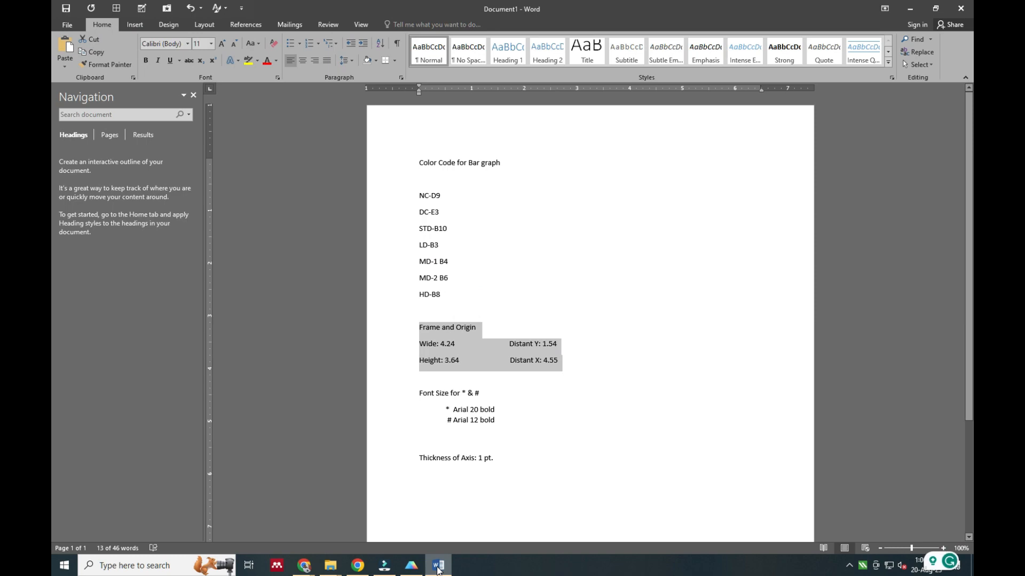
left_click(437, 566)
left_click(646, 242)
key("BackSpace")
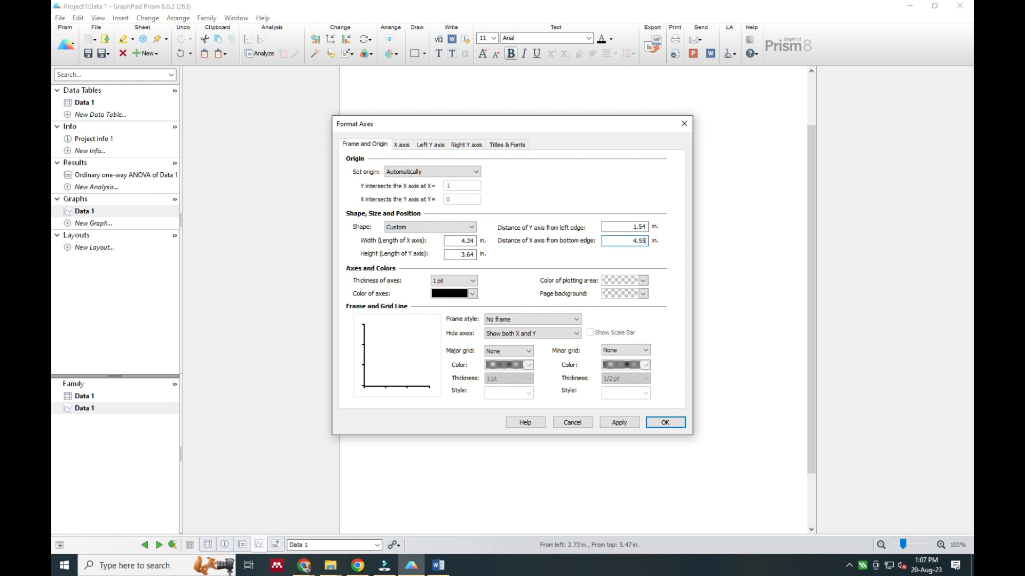
left_click(638, 260)
Set the thickness of the axes to 1 pt and apply the axis formatting to the graph
left_click(472, 281)
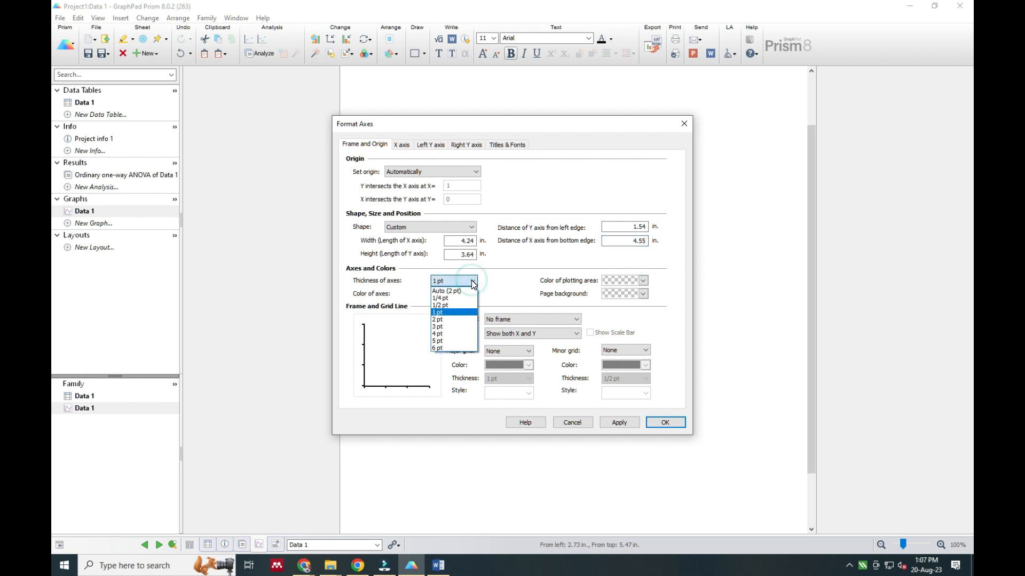
left_click(457, 313)
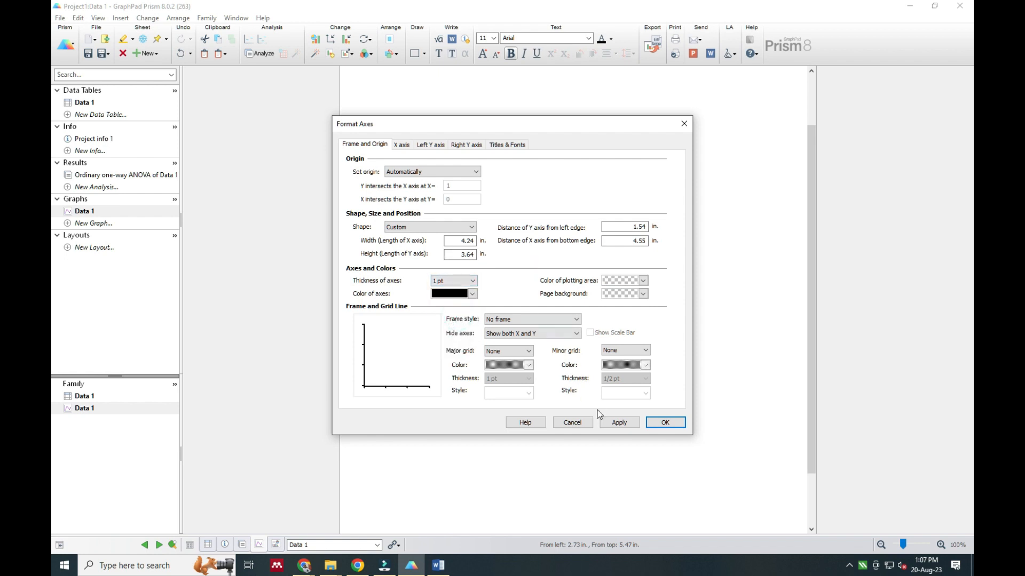
left_click(610, 422)
left_click(662, 424)
left_click(622, 430)
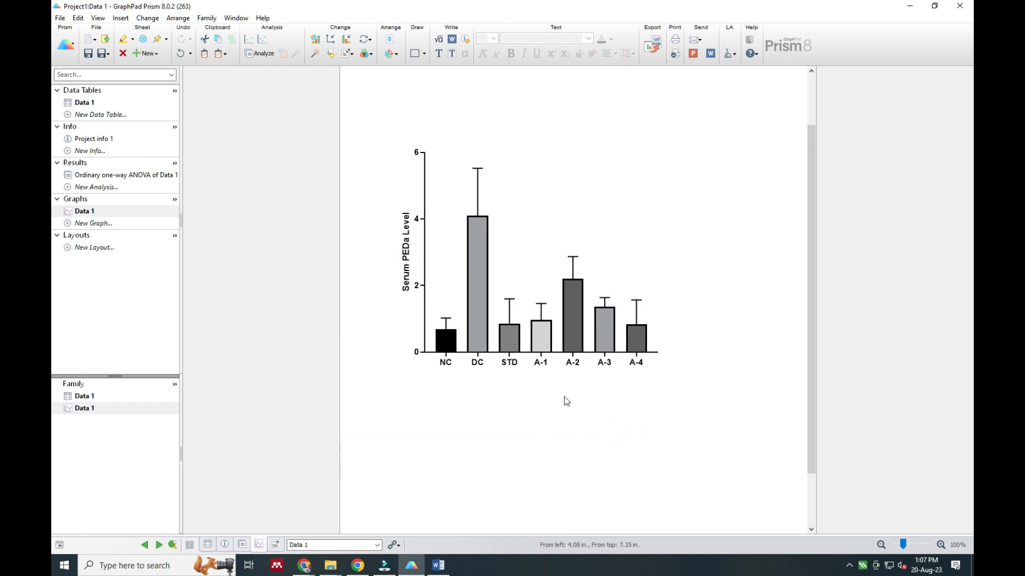
Open the DC bar's formatting and check the bar graph color codes in the Word document
mouse_move(476, 269)
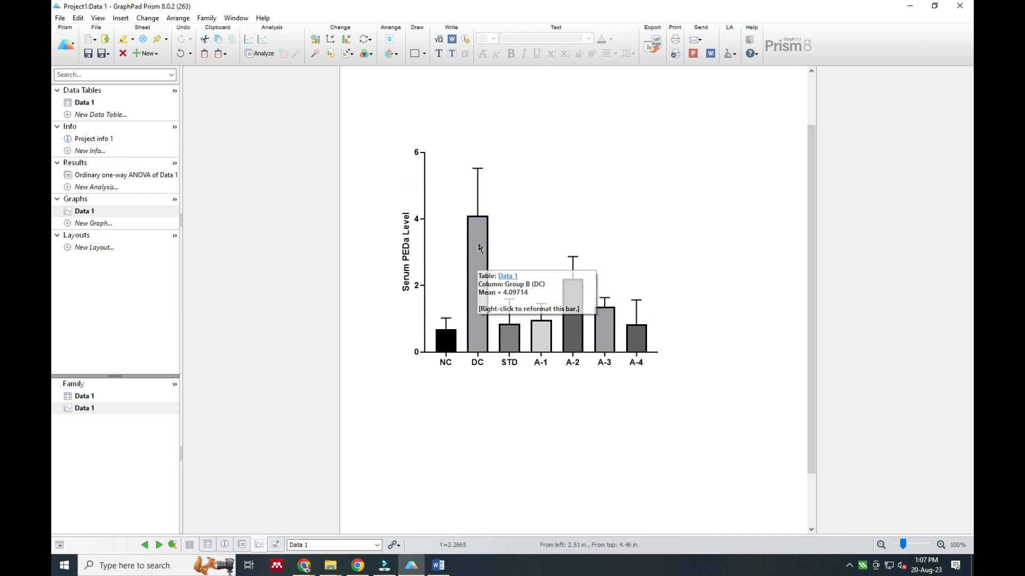
double_click(478, 248)
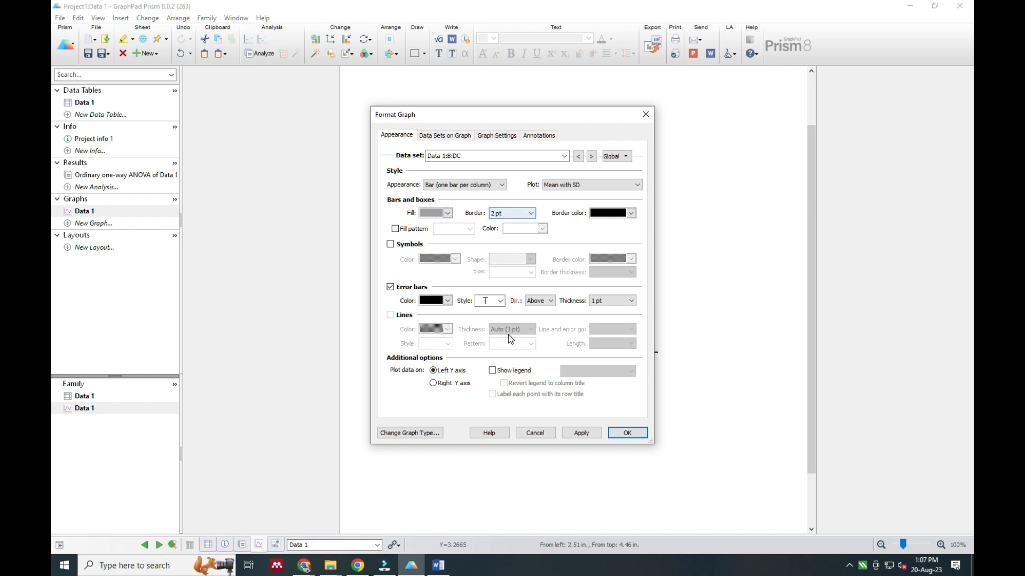
left_click(438, 566)
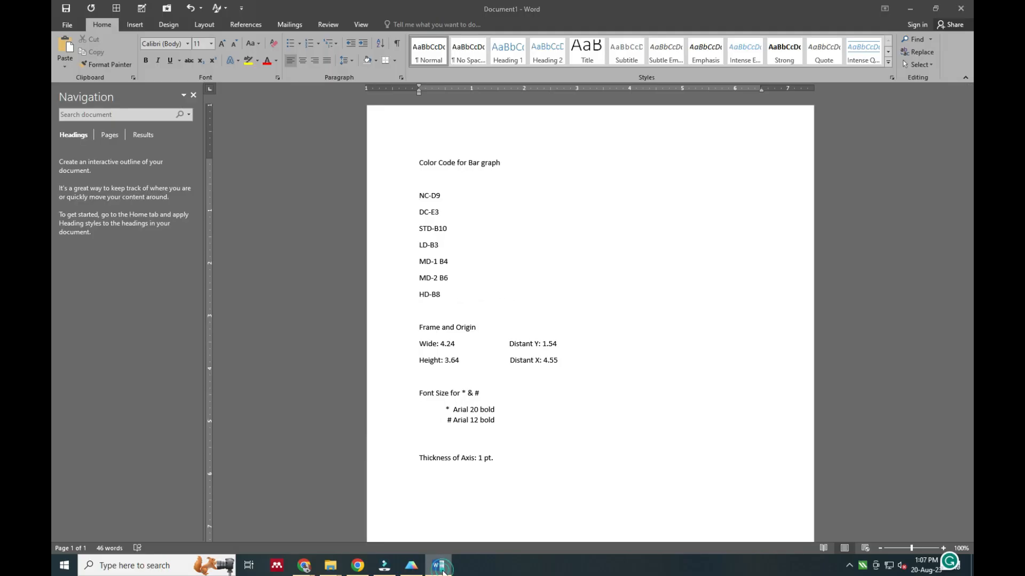
left_click(441, 566)
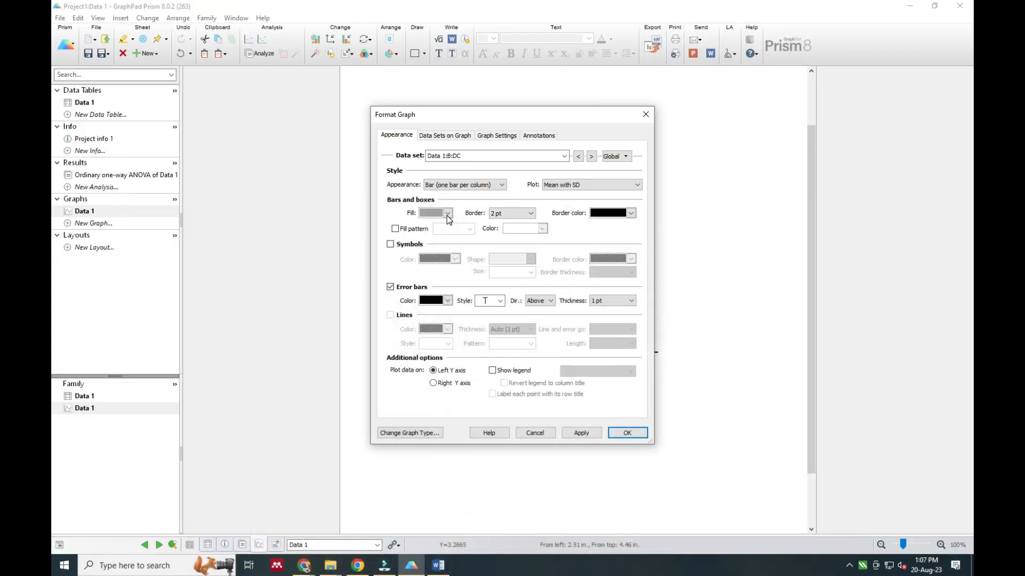
Set the NC bar's fill to blue D9 and its border to 1 pt
left_click(564, 156)
left_click(469, 170)
left_click(447, 214)
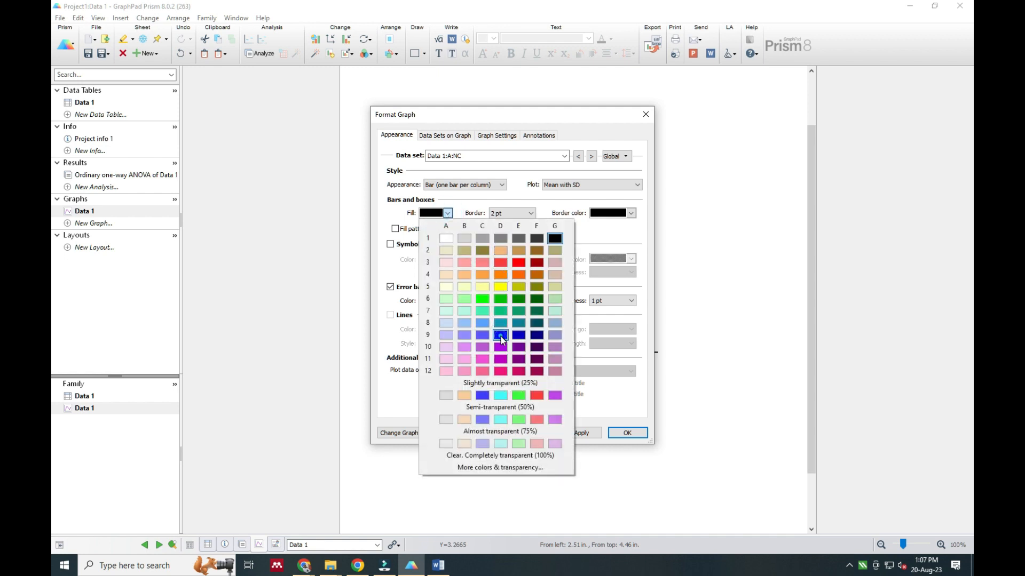
left_click(501, 335)
left_click(520, 214)
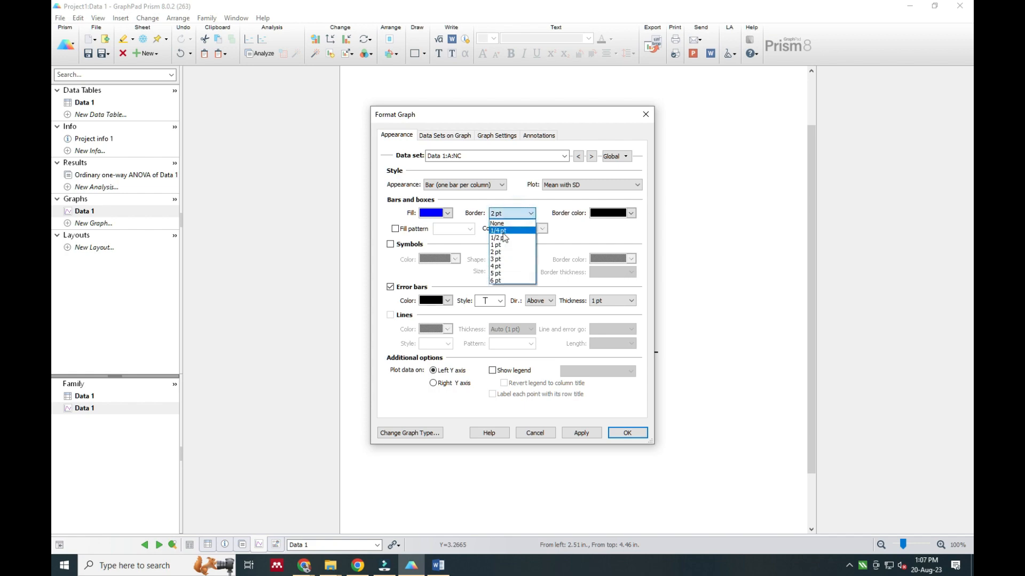
left_click(500, 244)
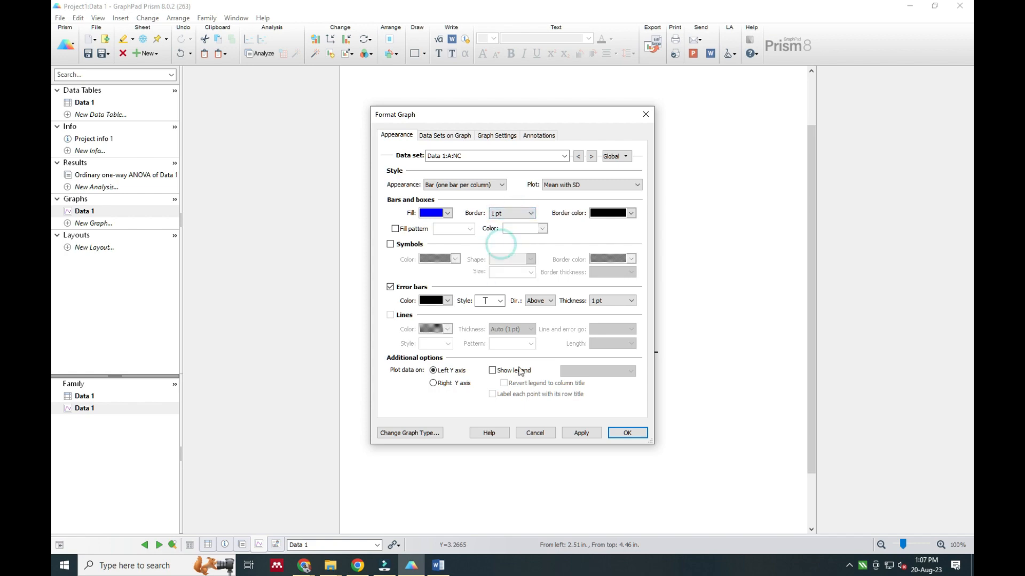
Consult the Word color codes and give the DC bar red fill E3 and a 1 pt border, applying the changes
left_click(439, 565)
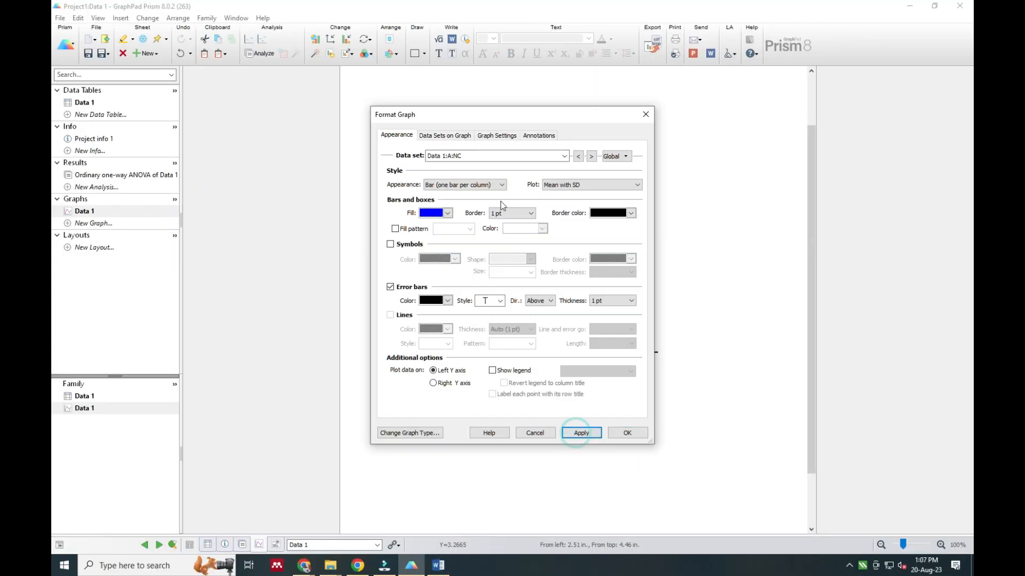
left_click(564, 156)
left_click(480, 191)
left_click(448, 213)
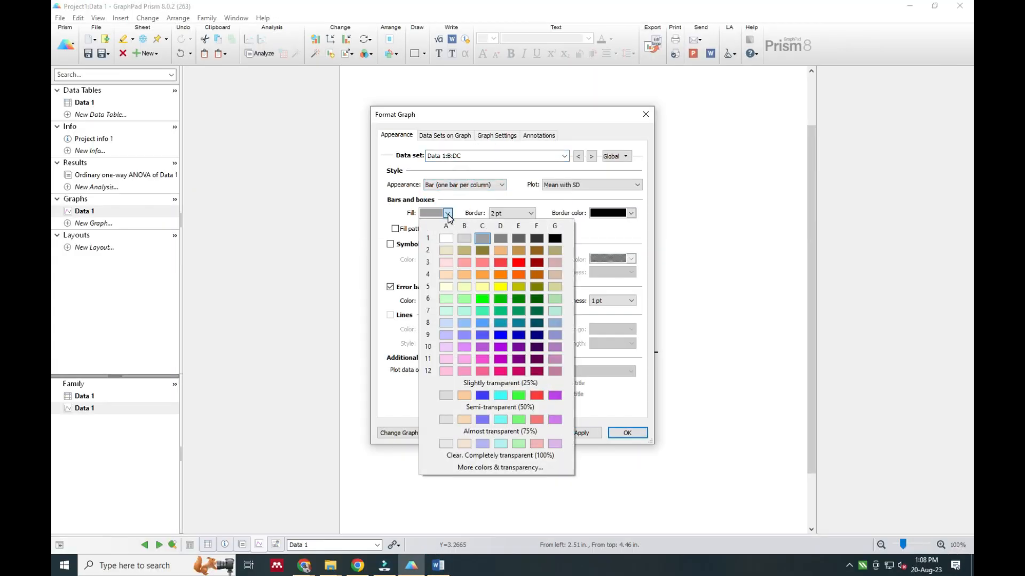
left_click(519, 262)
left_click(581, 433)
left_click(503, 214)
left_click(499, 244)
left_click(588, 431)
Give the STD bar purple fill B10 and a 1 pt border, and apply the changes
left_click(490, 157)
left_click(463, 194)
left_click(448, 213)
left_click(464, 347)
left_click(512, 213)
left_click(498, 244)
left_click(581, 432)
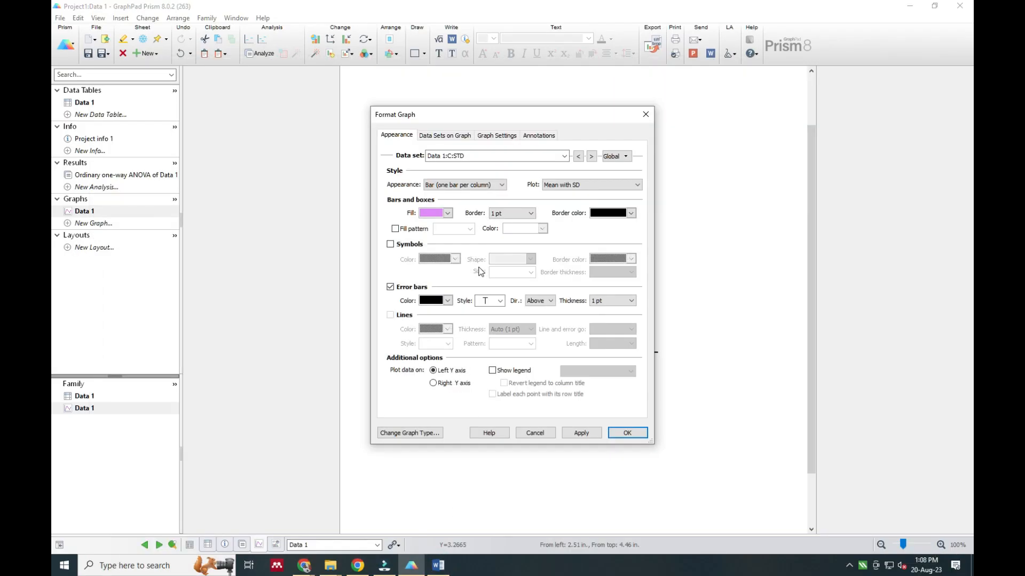
Set the A-1 bar's border to 1 pt and its fill to pink B3
left_click(496, 156)
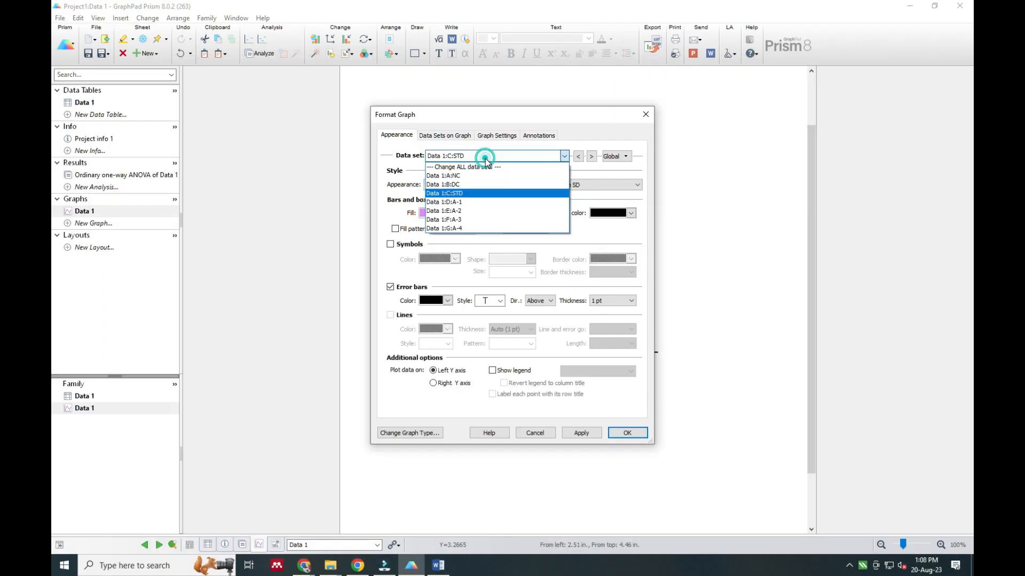
left_click(470, 205)
left_click(511, 213)
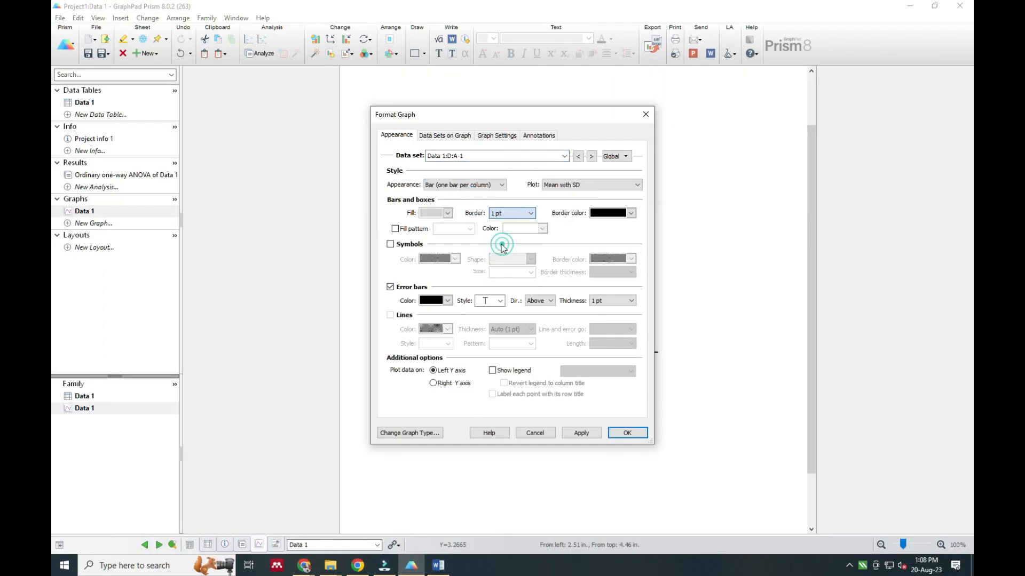
left_click(507, 247)
left_click(448, 213)
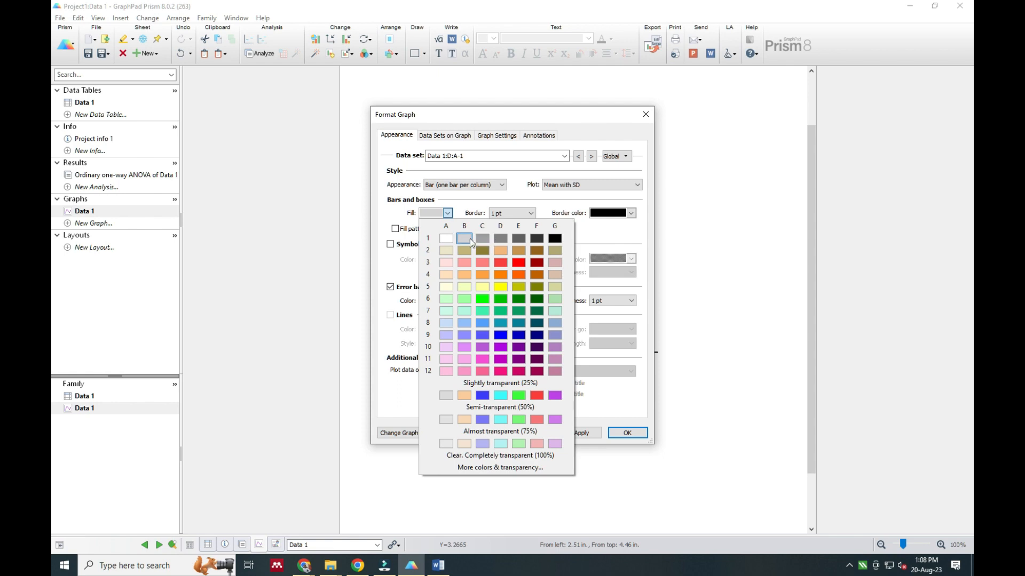
left_click(464, 262)
Set the A-2 bar's fill to orange B4 and its border to 1 pt, and apply the changes
left_click(473, 155)
left_click(465, 211)
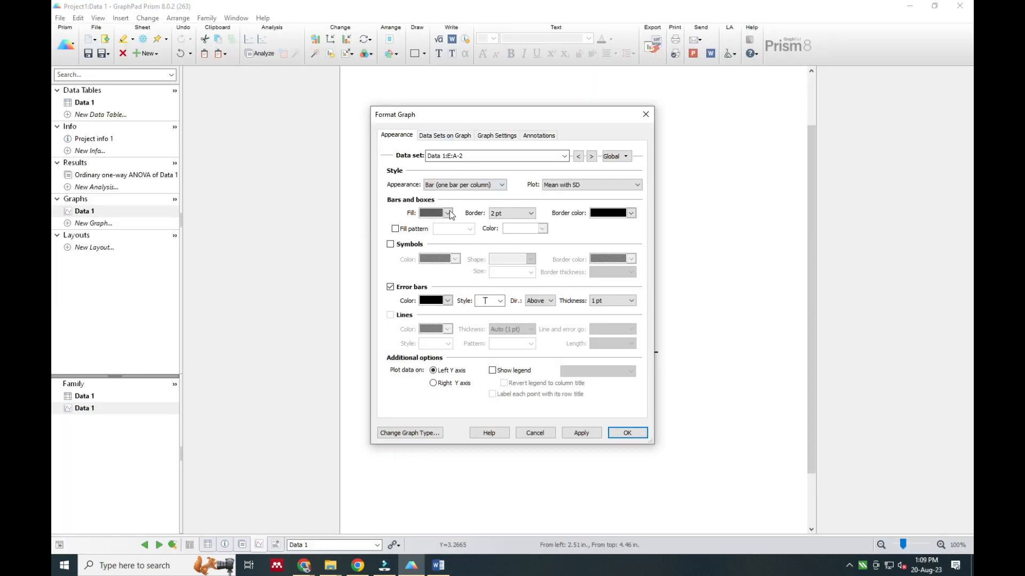
left_click(448, 213)
left_click(460, 272)
left_click(581, 433)
left_click(515, 213)
left_click(508, 244)
left_click(581, 433)
Look up the remaining color codes in Word and give the A-3 bar a 1 pt border and green fill B6
left_click(467, 156)
left_click(462, 221)
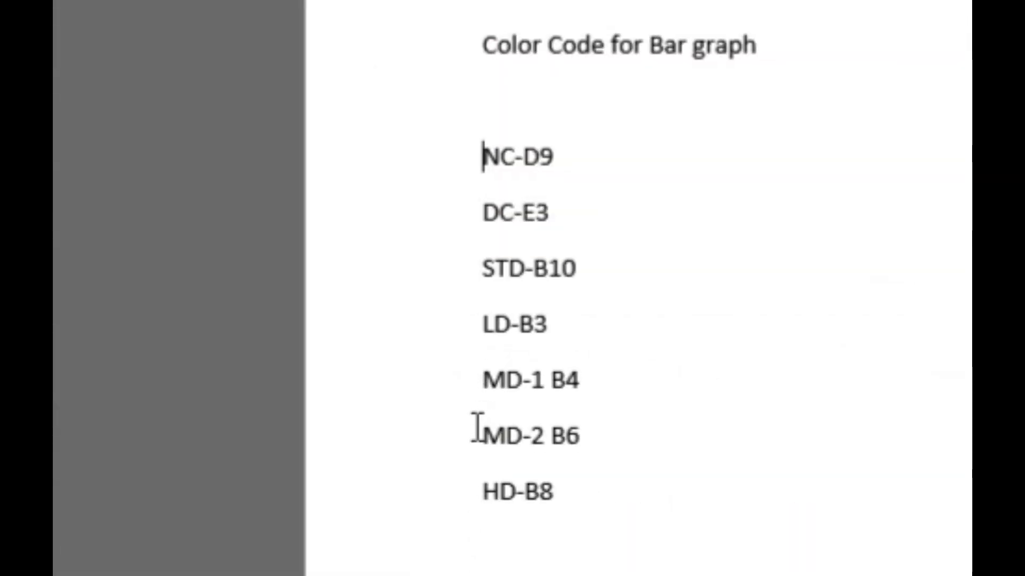
left_click_drag(477, 437, 619, 483)
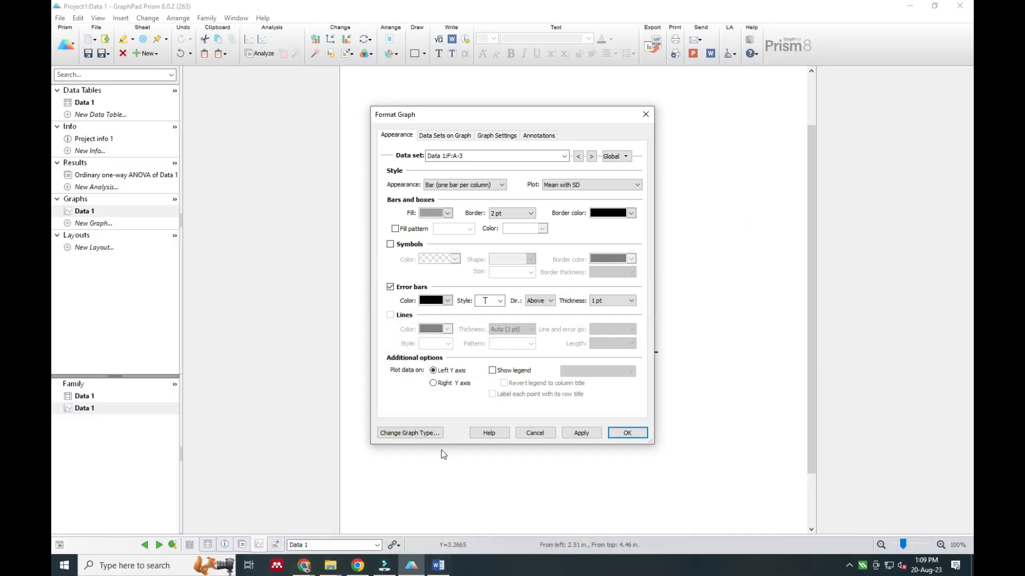
left_click(489, 156)
left_click(490, 156)
left_click(506, 214)
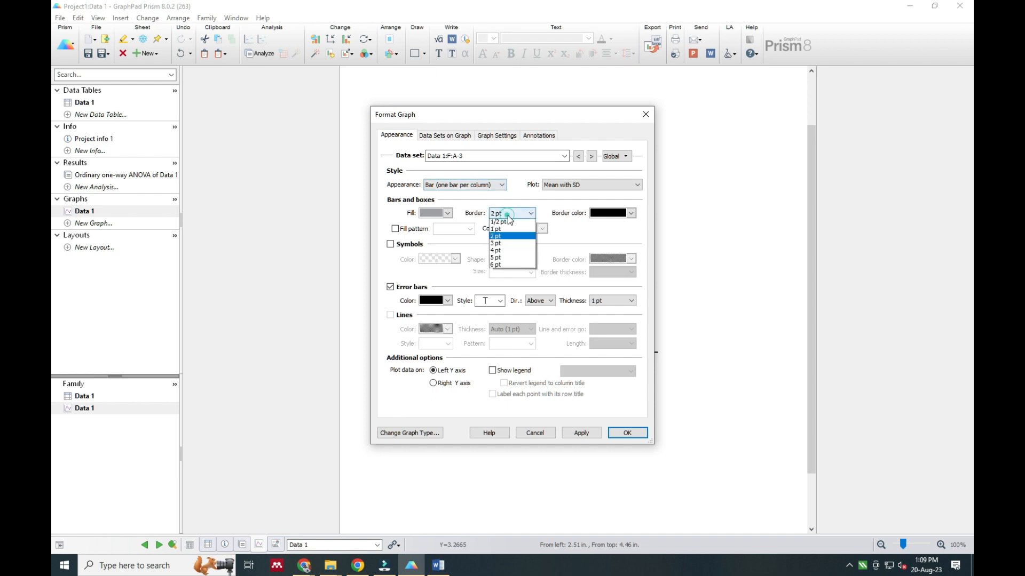
left_click(495, 228)
left_click(448, 213)
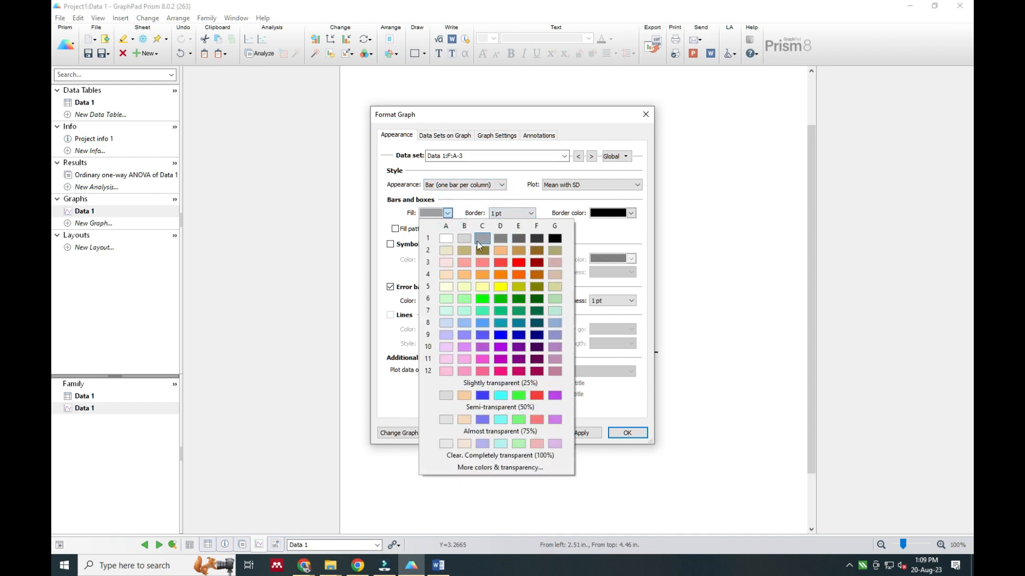
left_click(464, 298)
Give the A-4 bar a 1 pt border and light blue fill B8, and apply the bar formatting to the graph
left_click(479, 156)
left_click(458, 227)
left_click(492, 216)
left_click(502, 245)
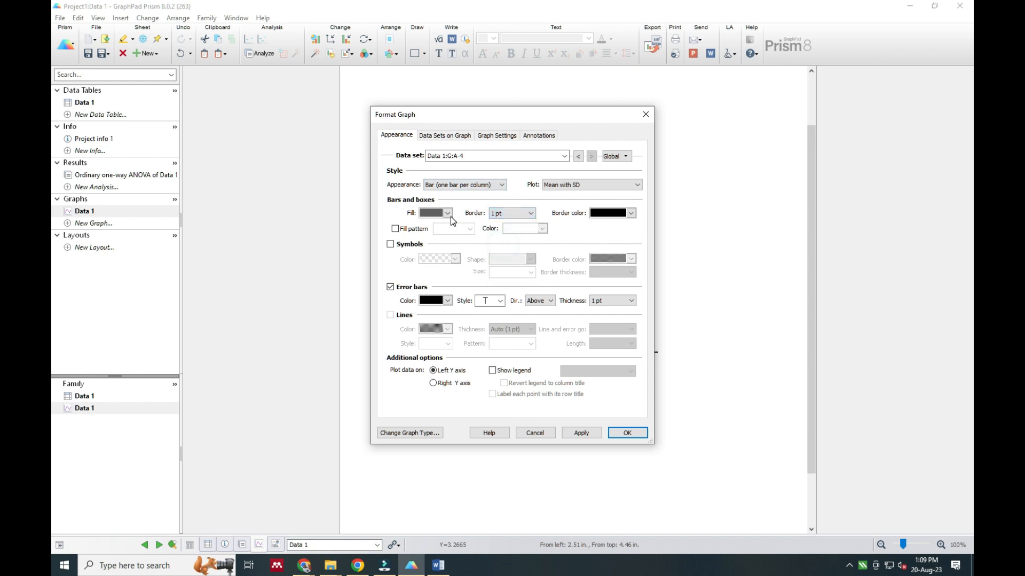
left_click(448, 214)
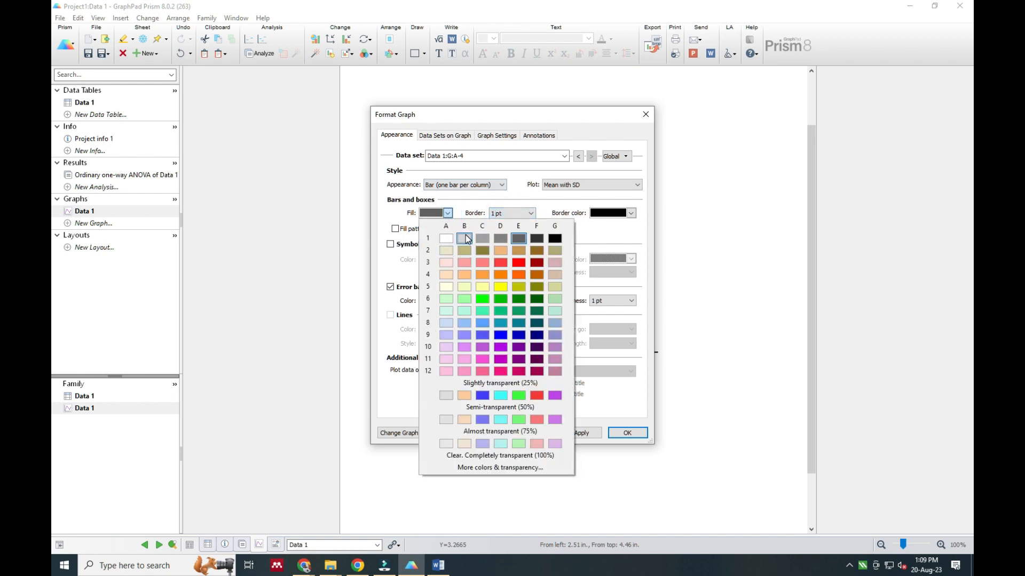
left_click(464, 323)
left_click(579, 432)
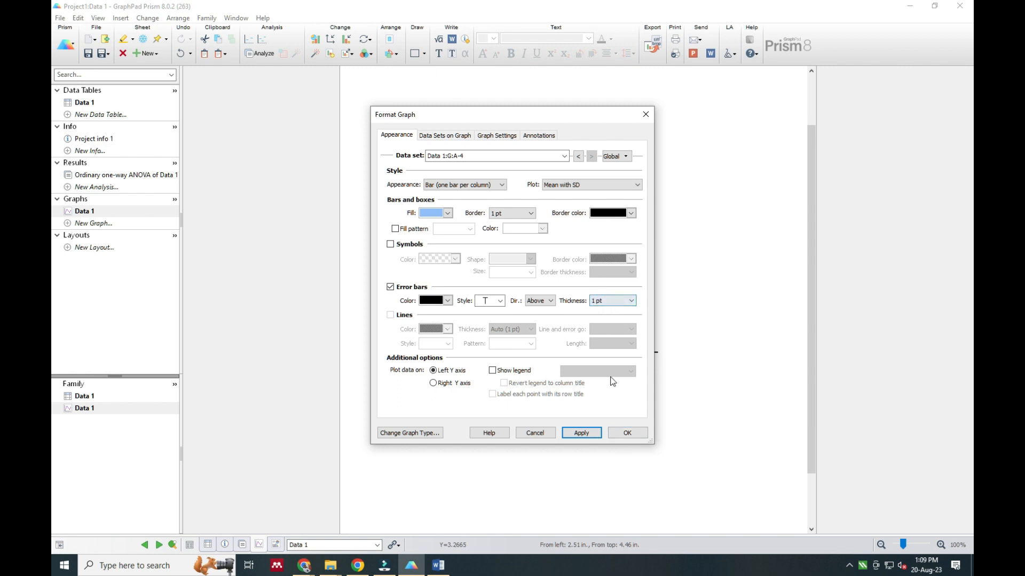
left_click(627, 434)
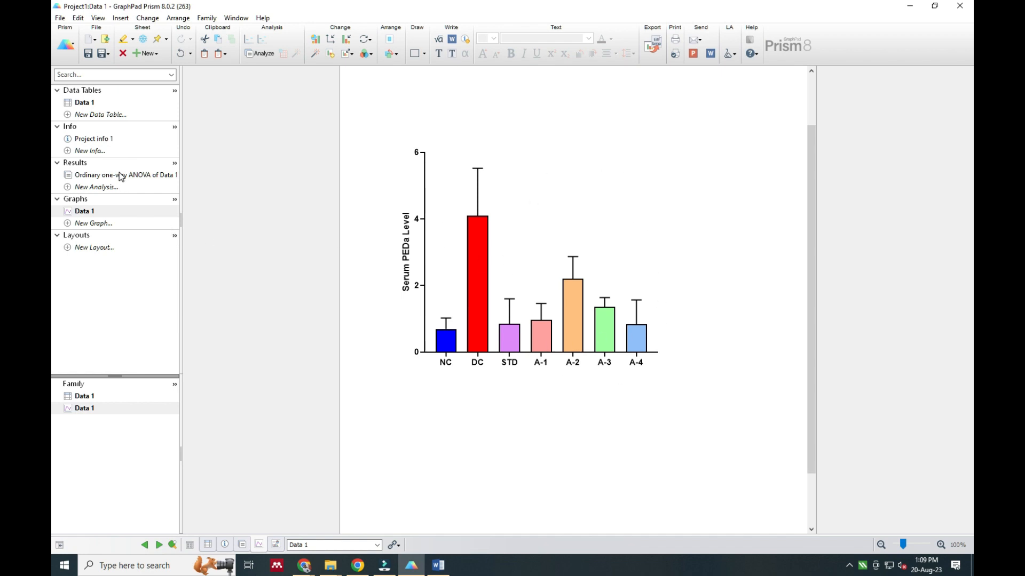
Review the ANOVA multiple comparisons results and add a # text label above the DC bar on the graph
left_click(96, 175)
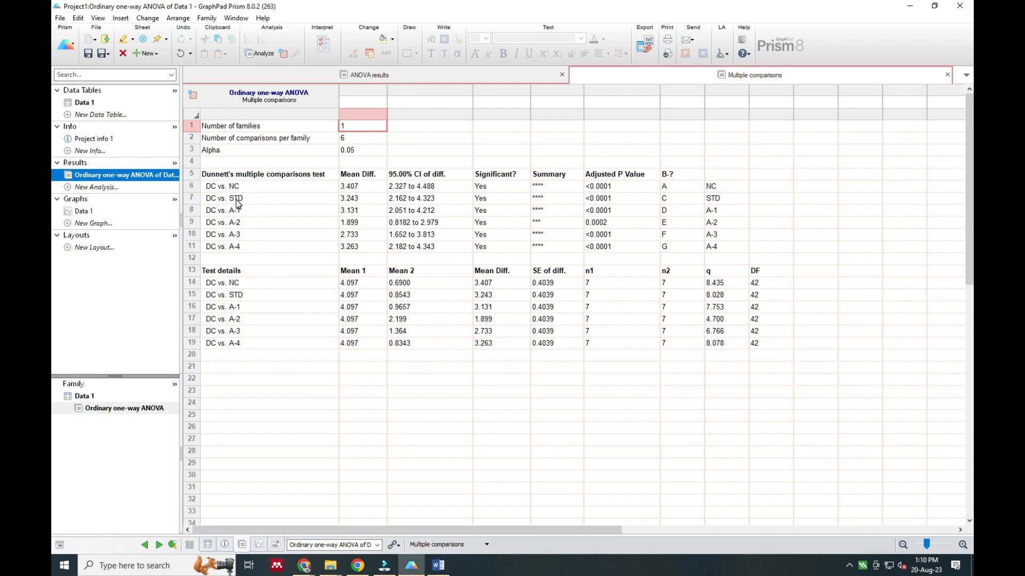
left_click(85, 212)
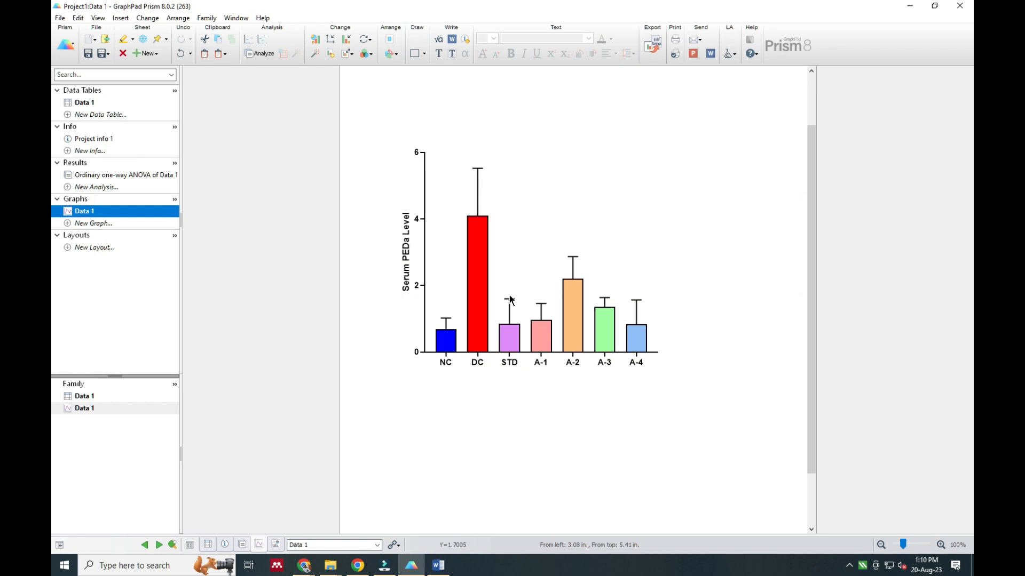
left_click(439, 55)
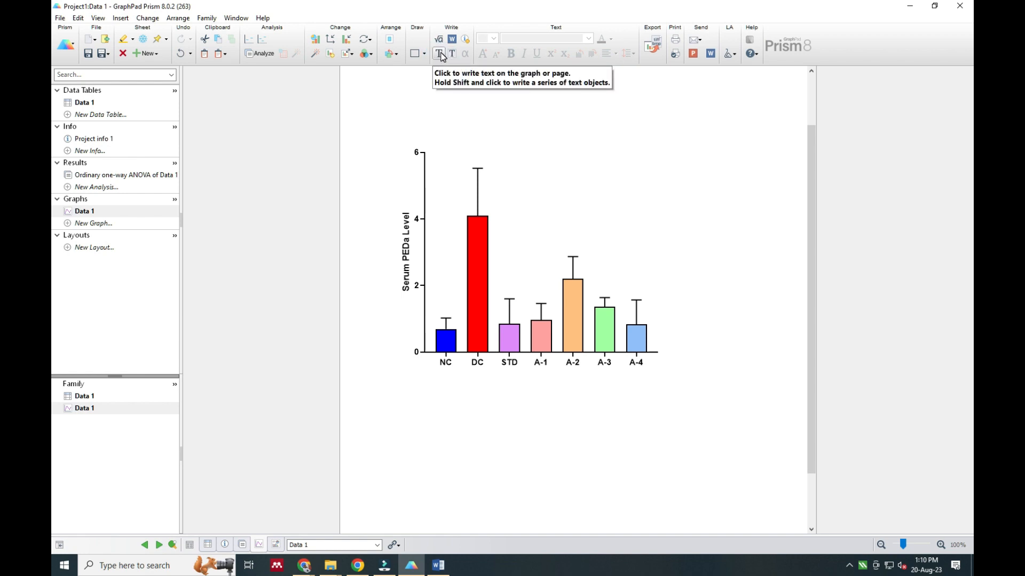
left_click(441, 55)
left_click(472, 155)
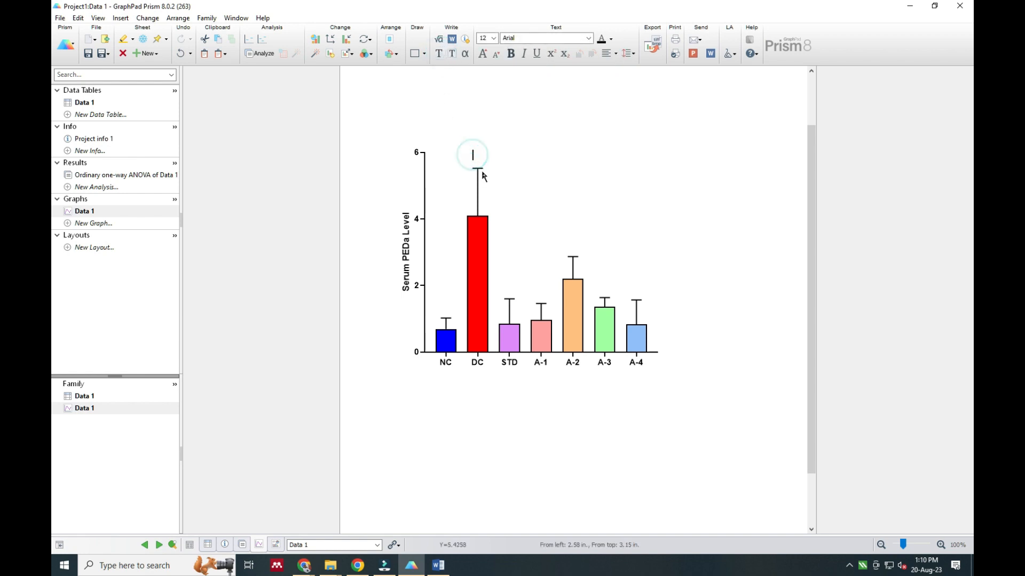
mouse_move(483, 175)
type("#")
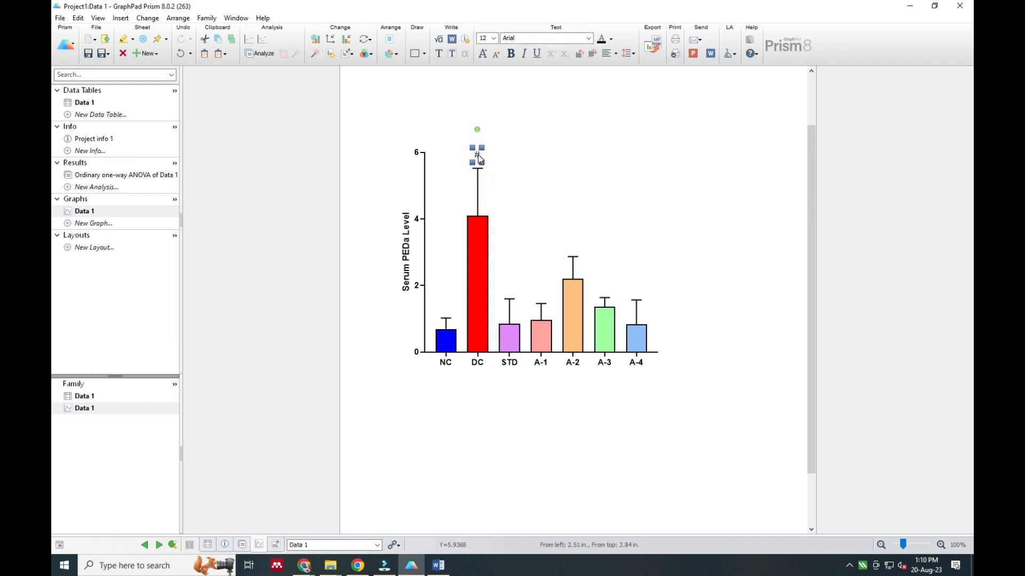
left_click_drag(478, 158, 479, 162)
Format the # label as Arial 12 bold following the Word notes and nudge it down towards the DC error bar
left_click(438, 567)
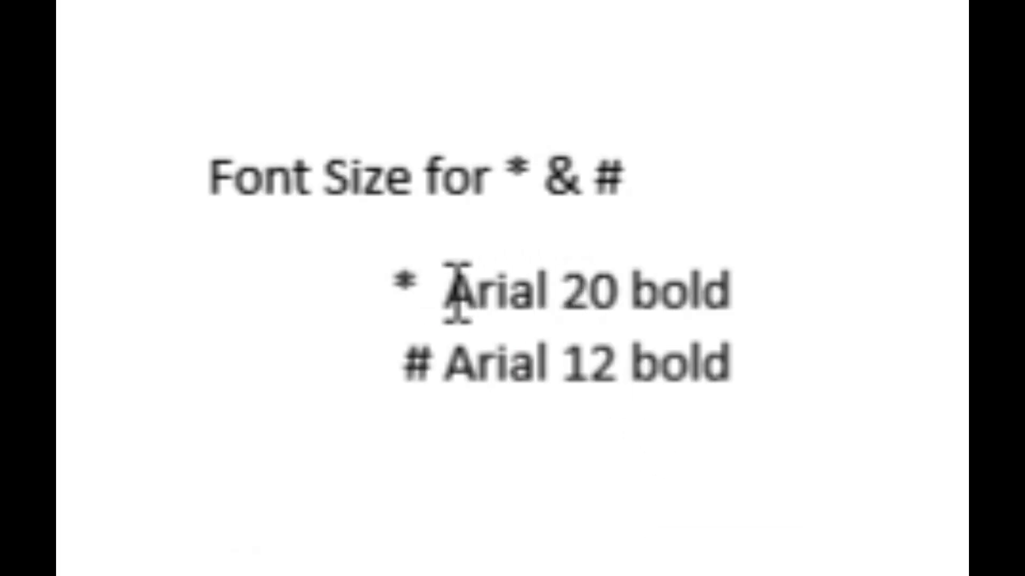
left_click_drag(405, 376, 700, 377)
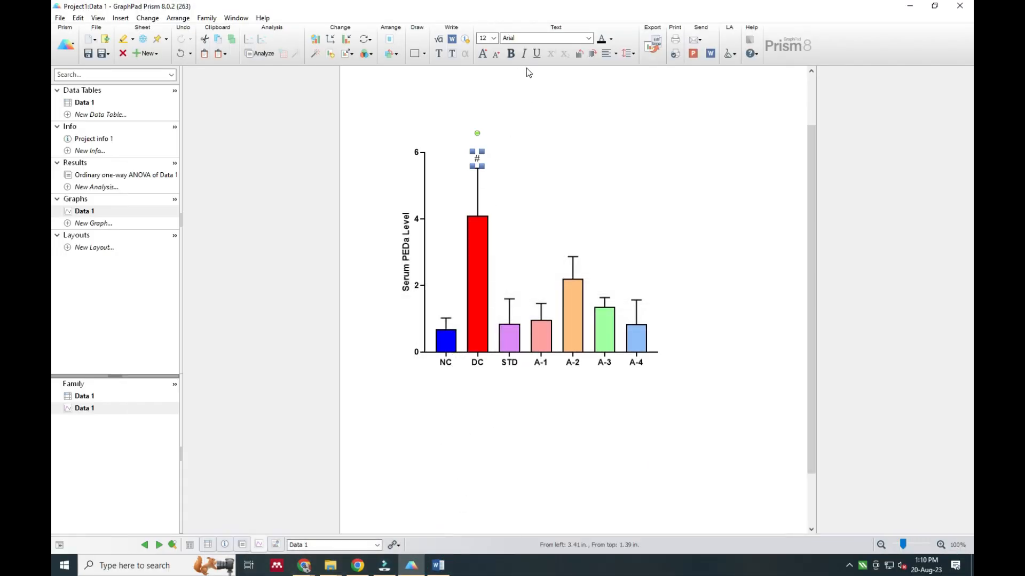
left_click(493, 38)
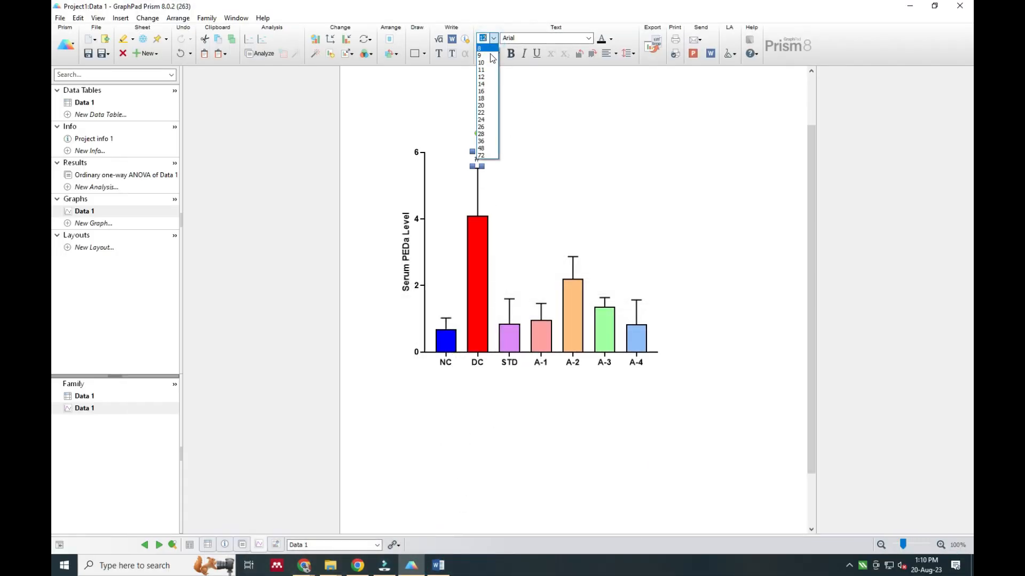
left_click(485, 79)
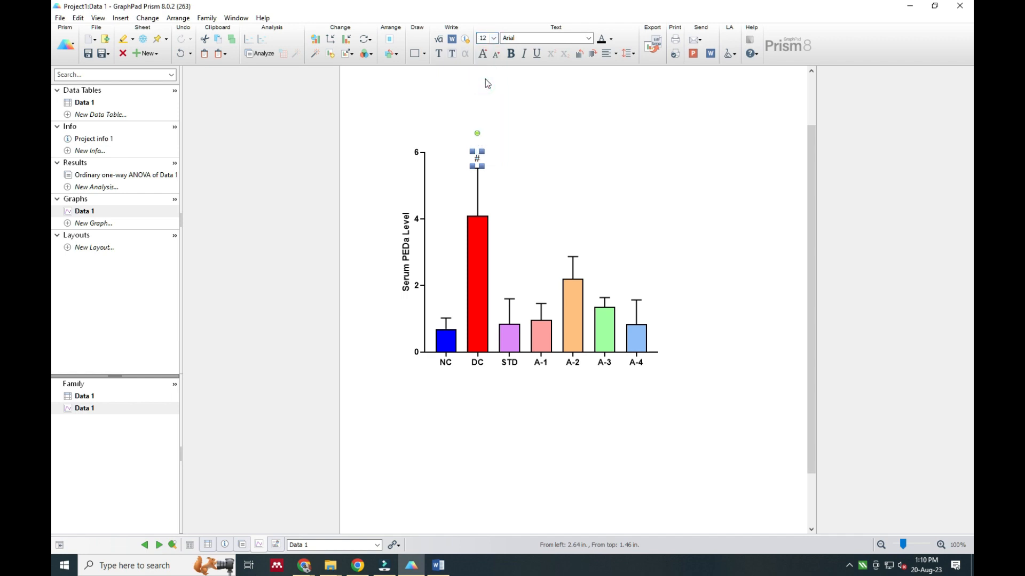
left_click(485, 161)
left_click(479, 160)
key("Down")
key("Down")
key("Down")
left_click(514, 176)
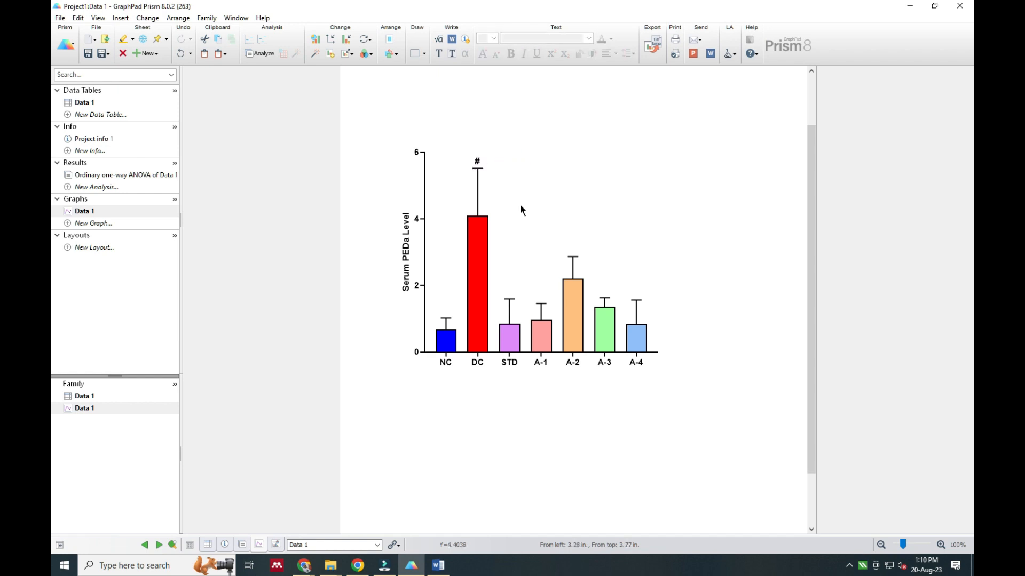
Change the significance label above the DC bar to ##
double_click(478, 156)
key("Escape")
left_click(450, 81)
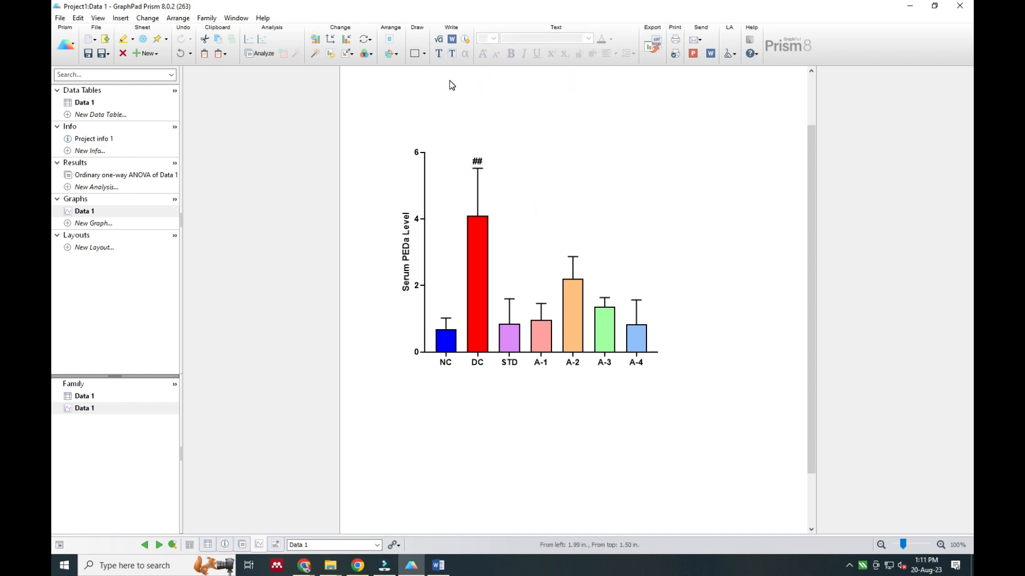
Add a ** text label above the STD bar and nudge it into place over the error bar
left_click(521, 290)
left_click(537, 286)
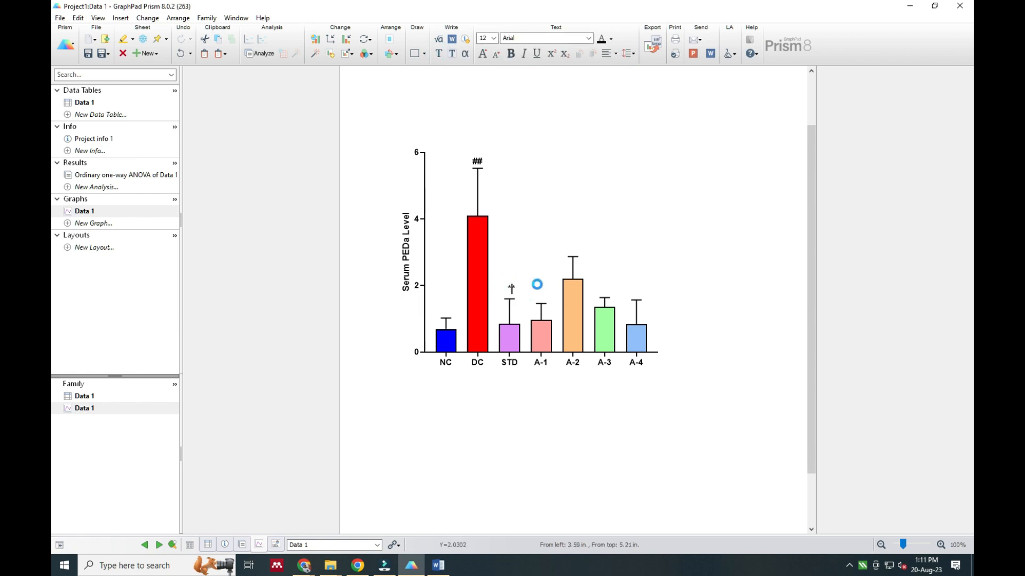
left_click(516, 288)
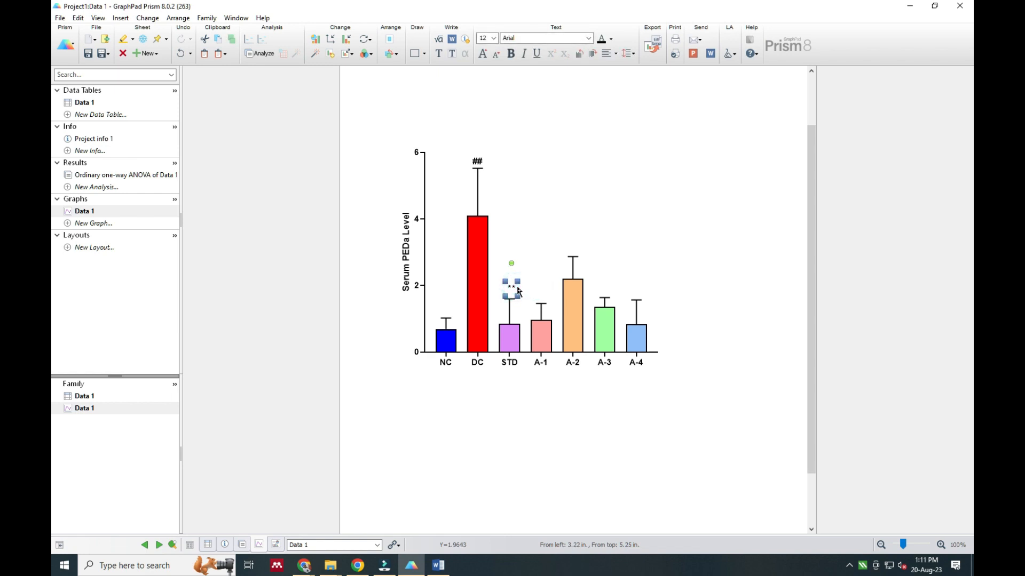
key("Down")
key("Down")
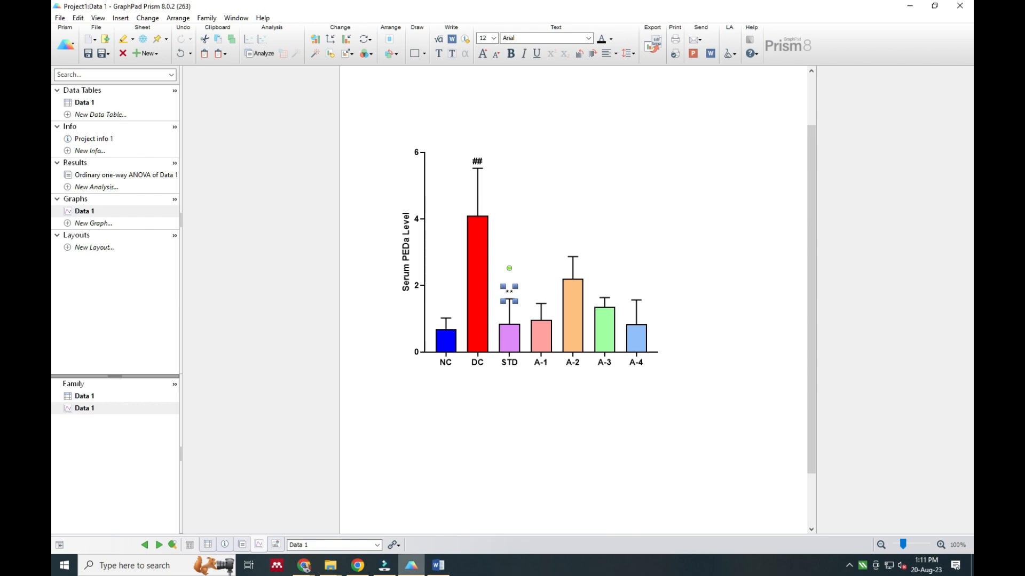
Check the font notes in Word and format the ** label above the STD bar as Arial 20 bold
left_click(447, 571)
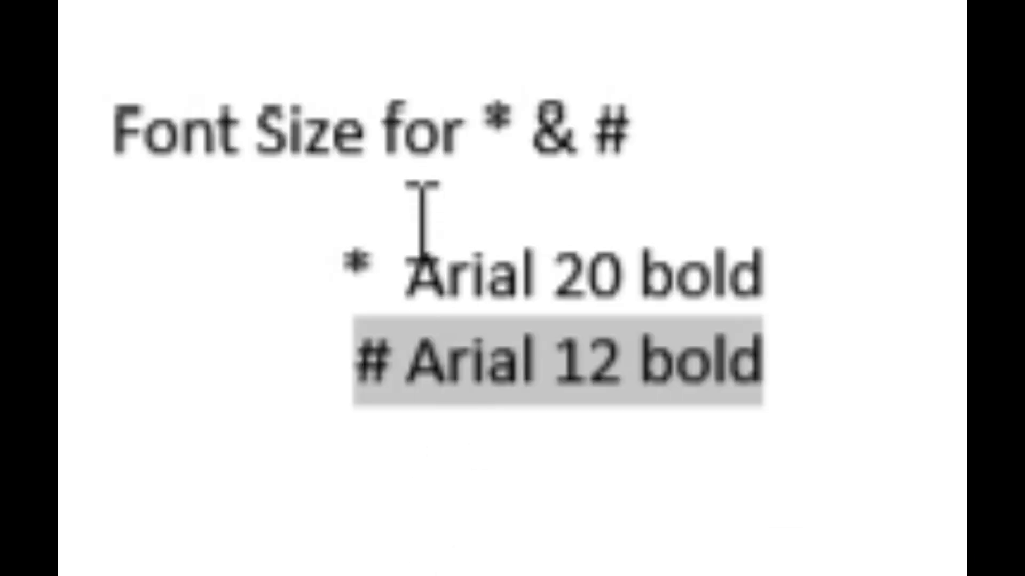
left_click(455, 404)
left_click_drag(409, 275, 808, 288)
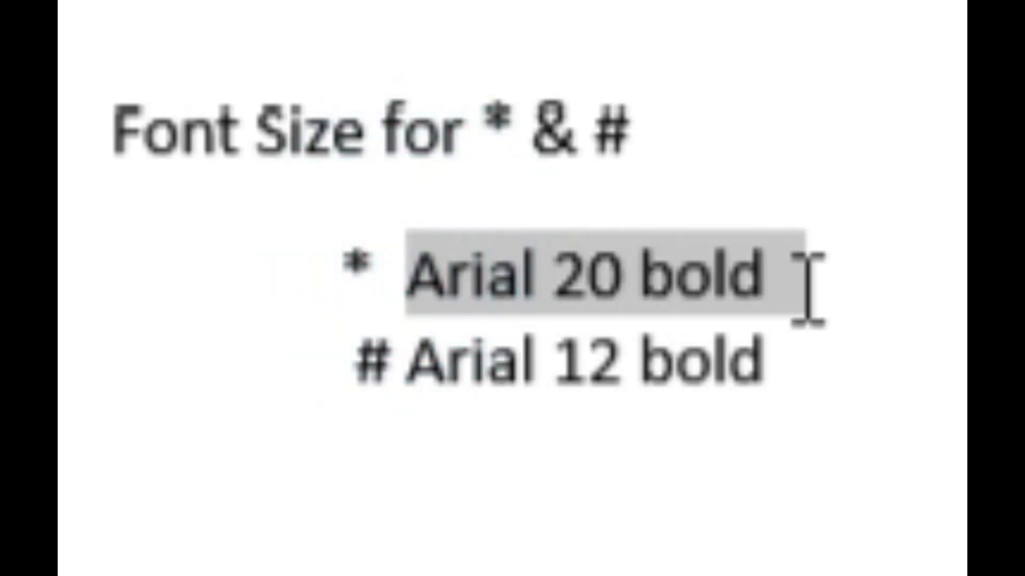
left_click(438, 565)
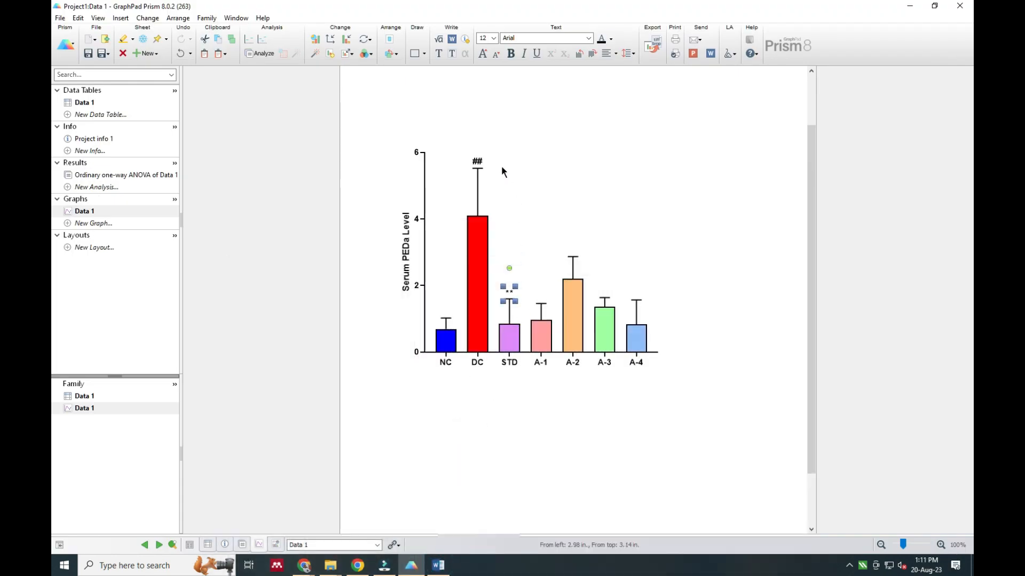
left_click(494, 39)
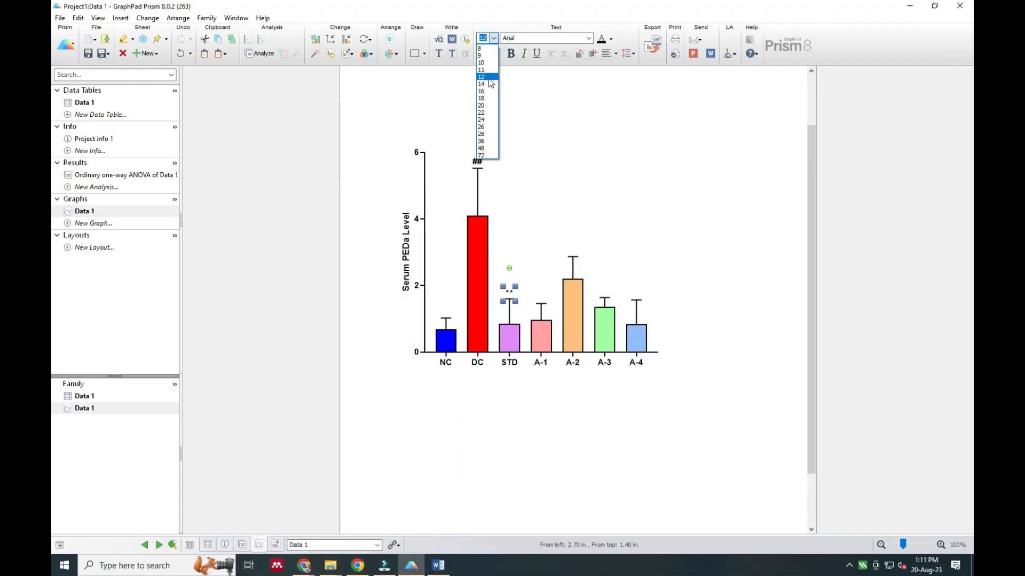
left_click(489, 106)
left_click(513, 55)
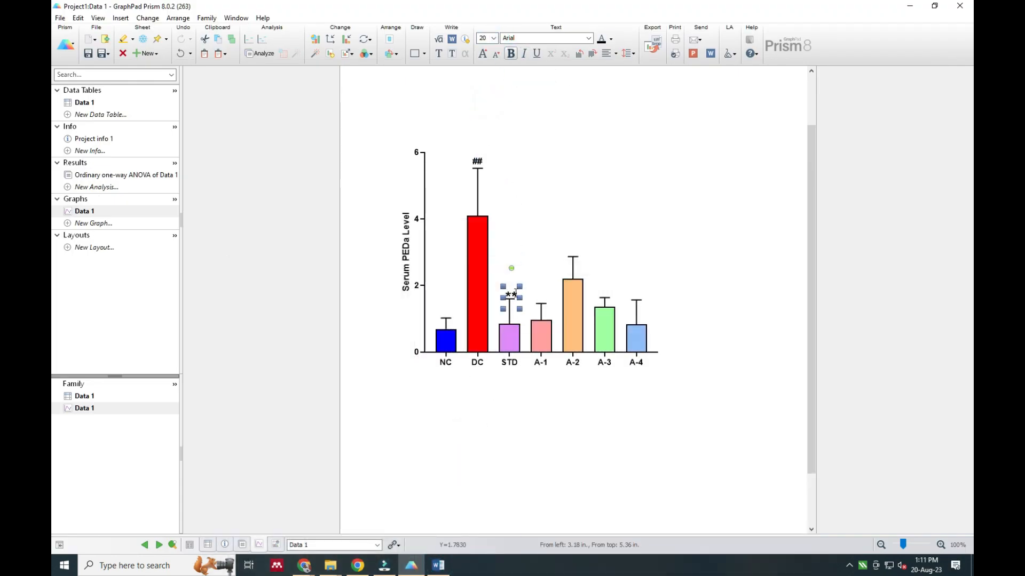